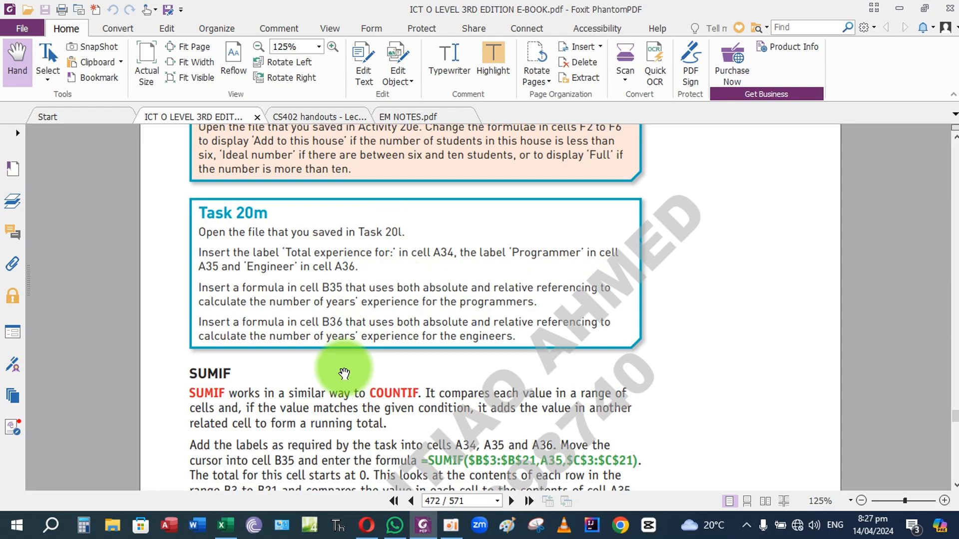
Step: Switch to the TASK 20L workbook in Excel and enter the label "Total experience for:" in cell A34
{"action": "left_click", "coordinate": [226, 524]}
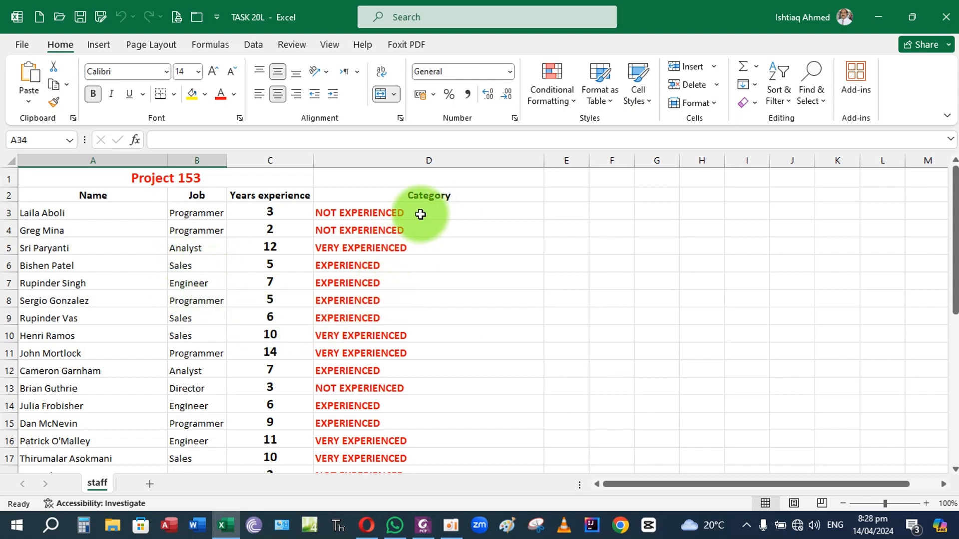
{"action": "scroll", "coordinate": [421, 214], "scroll_direction": "down", "scroll_amount": 1}
{"action": "scroll", "coordinate": [421, 214], "scroll_direction": "down", "scroll_amount": 1}
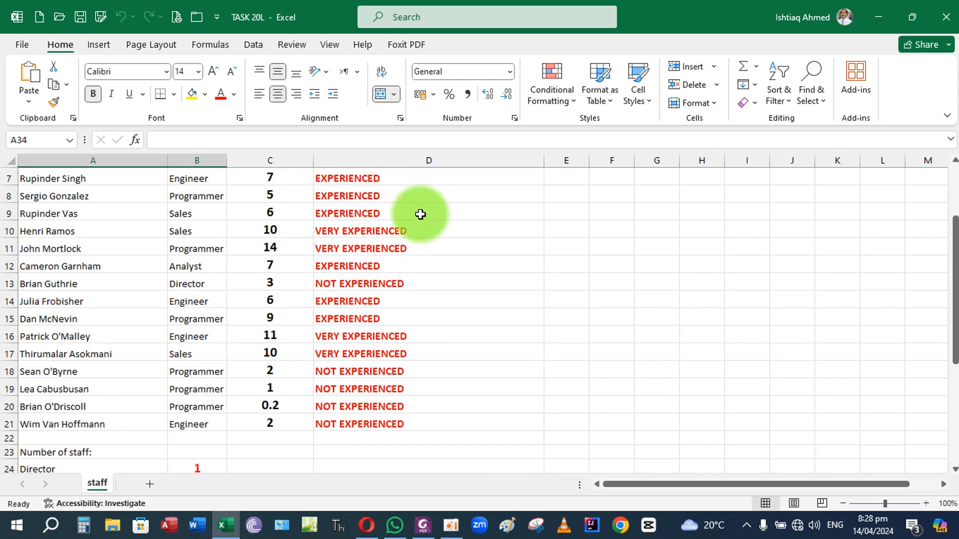
{"action": "scroll", "coordinate": [421, 214], "scroll_direction": "down", "scroll_amount": 5}
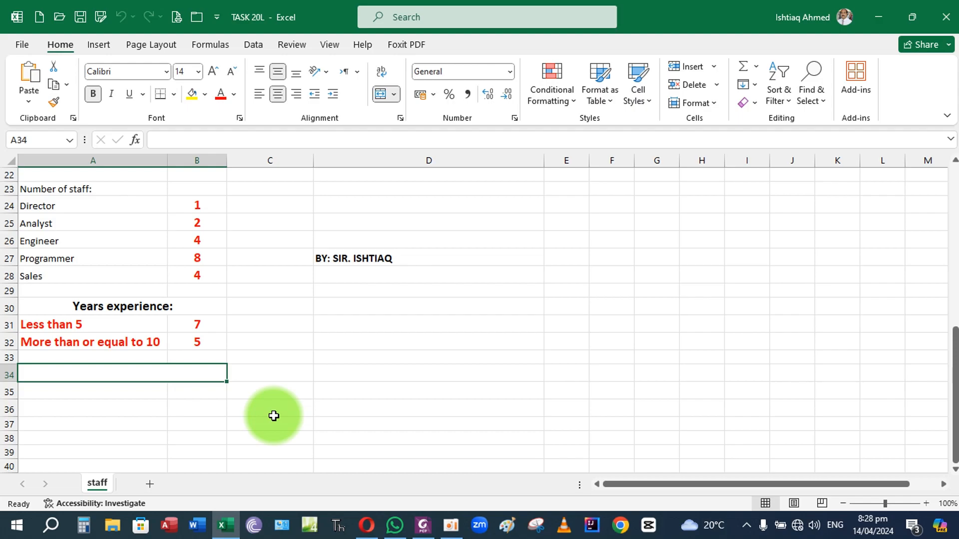
{"action": "type", "text": "Tota"}
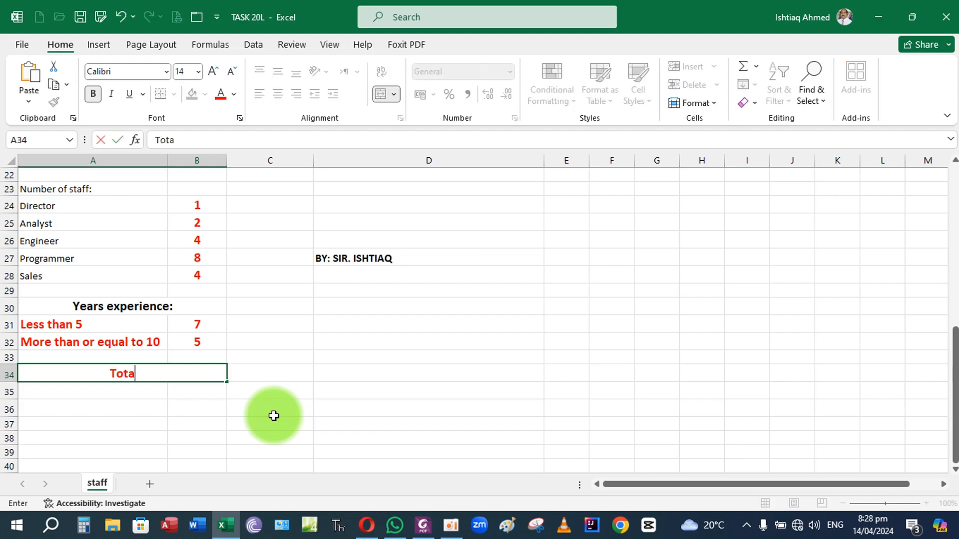
{"action": "type", "text": "l experience for:"}
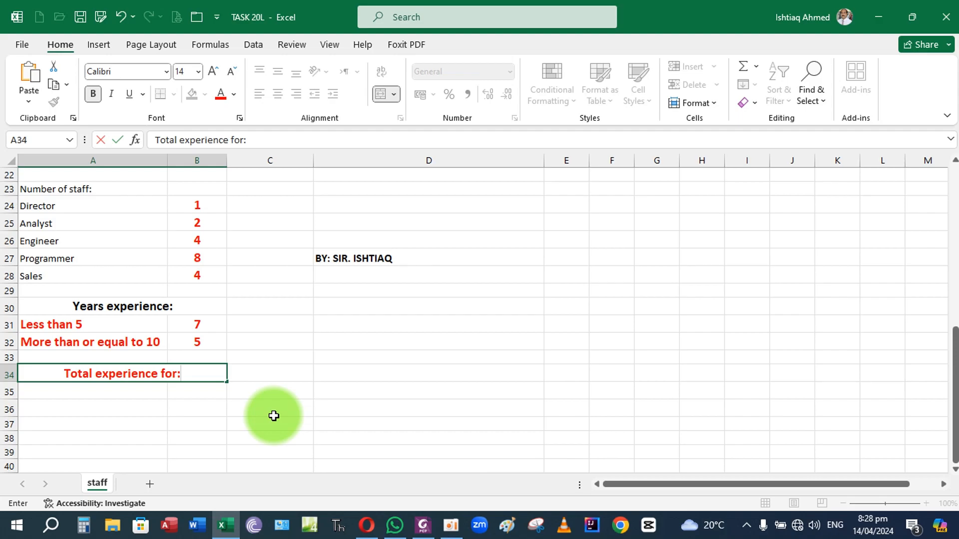
{"action": "key", "text": "Return"}
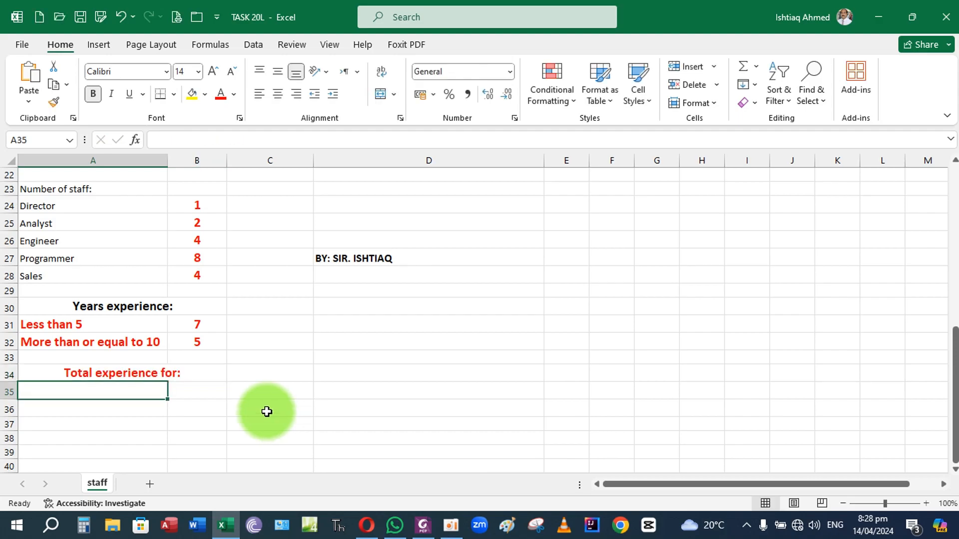
{"action": "left_click", "coordinate": [137, 372]}
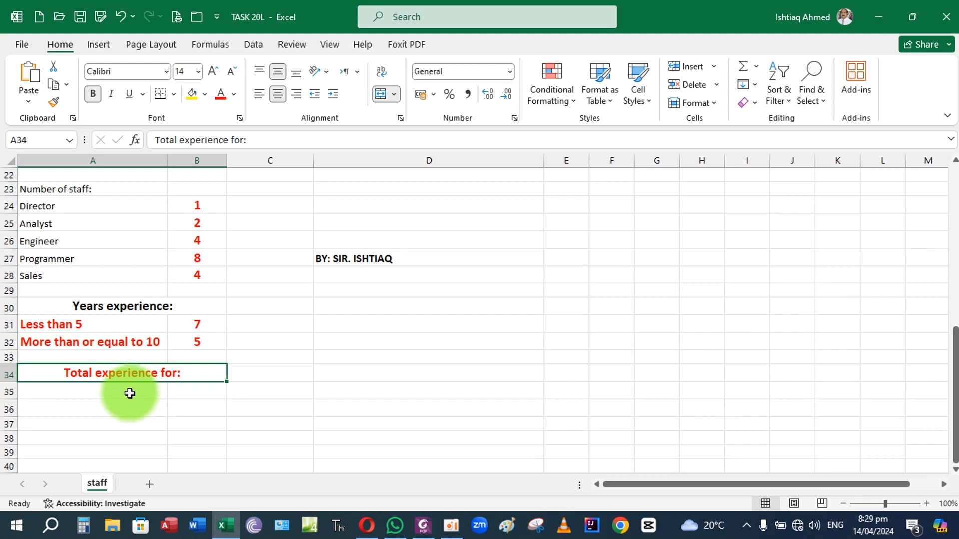
Step: Enter the labels "Programmer:" in cell A35 and "Engineer:" in cell A36
{"action": "left_click", "coordinate": [129, 394]}
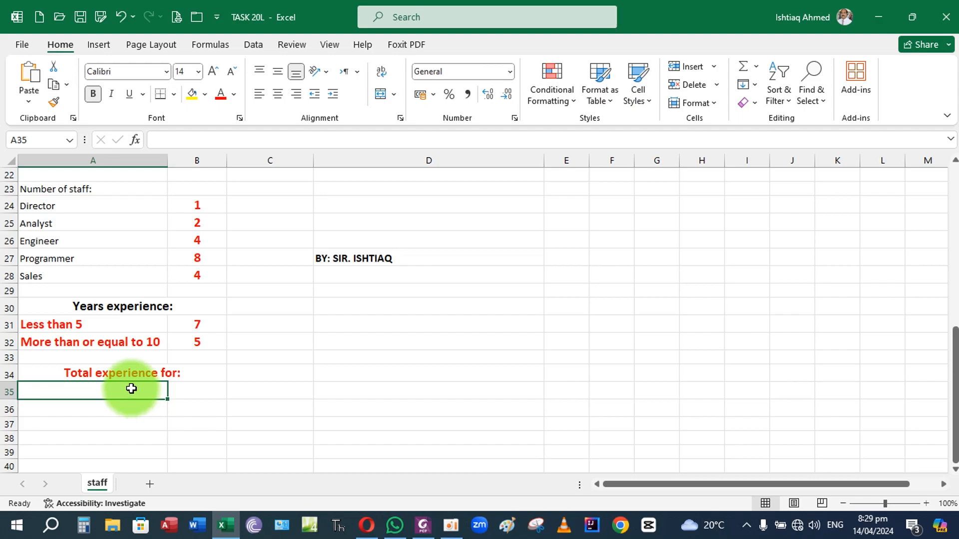
{"action": "type", "text": "Pr"}
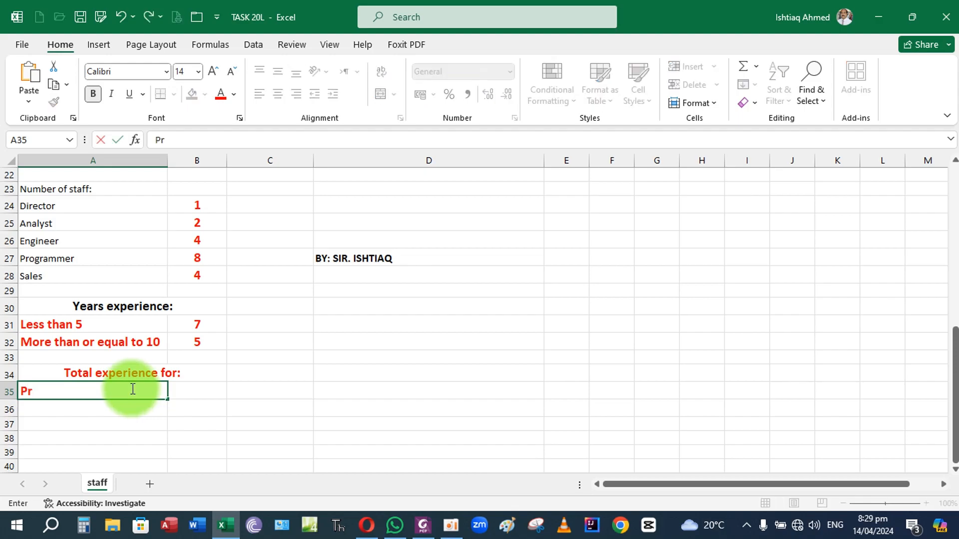
{"action": "type", "text": "ogrammer"}
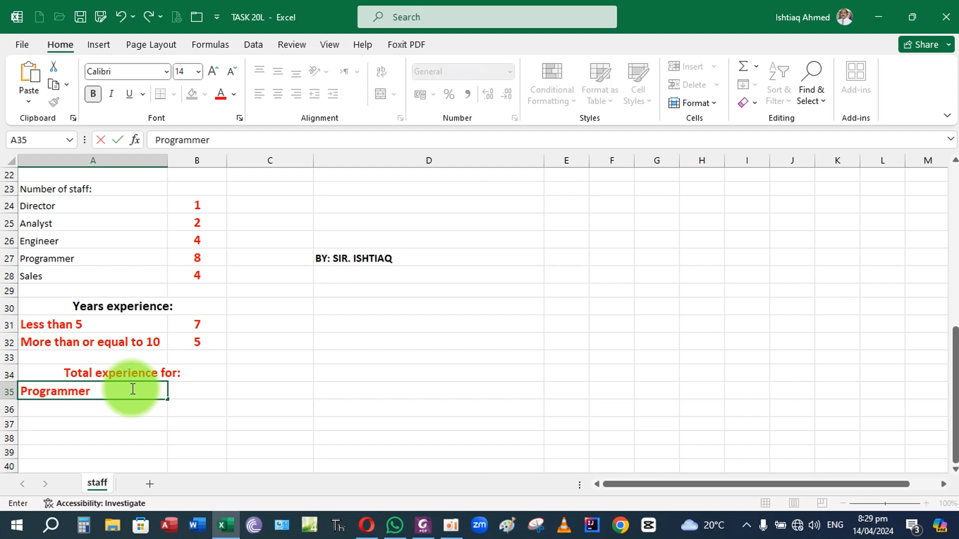
{"action": "type", "text": ":"}
{"action": "key", "text": "Return"}
{"action": "type", "text": "Enginee"}
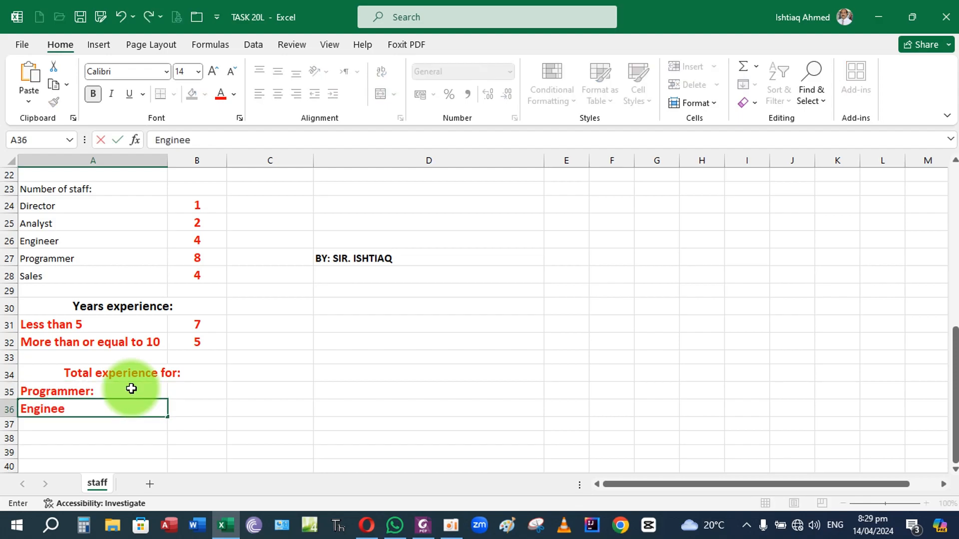
{"action": "type", "text": "r:"}
{"action": "key", "text": "Return"}
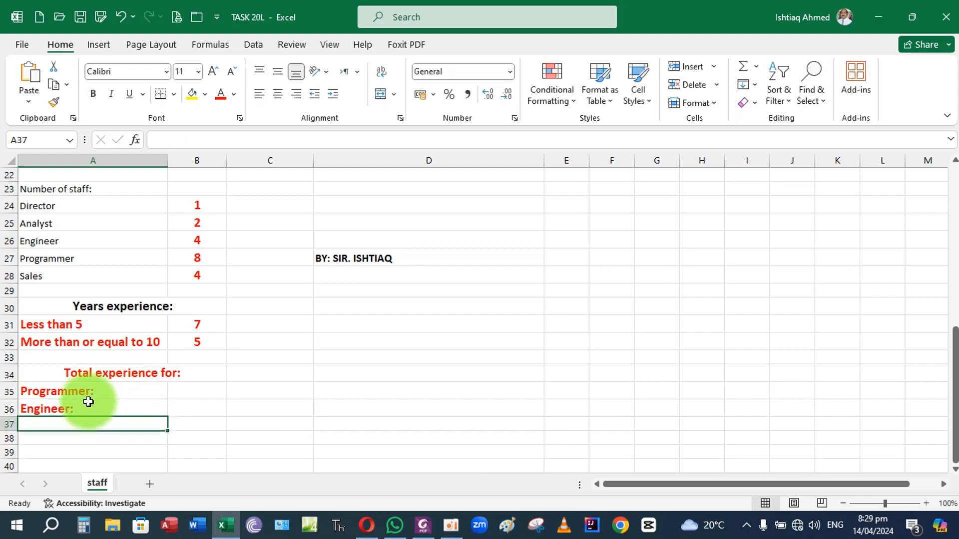
Step: Enter the formula =SUMIF($B$3:$B$21,A35,$C$3:$C$21) in cell B35 to total the programmers' years of experience
{"action": "left_click", "coordinate": [205, 394]}
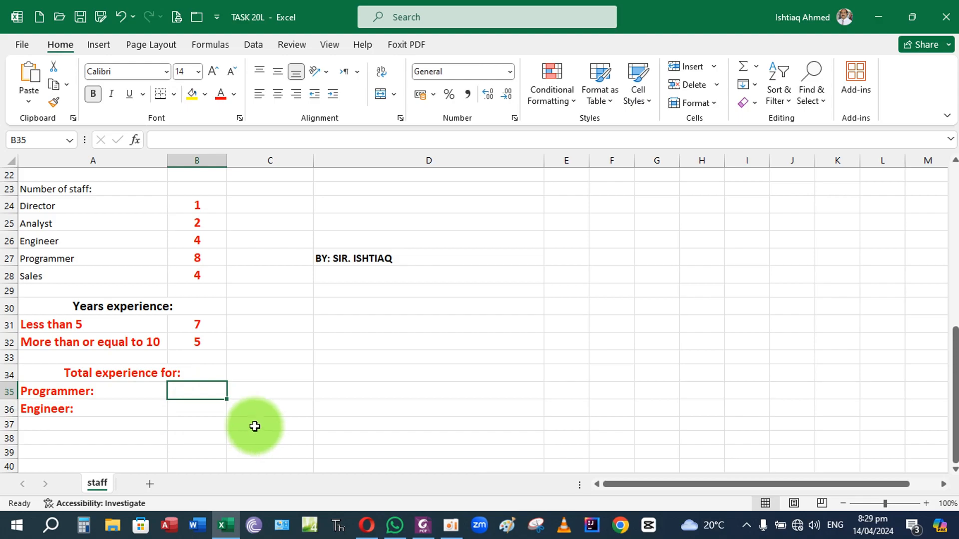
{"action": "type", "text": "="}
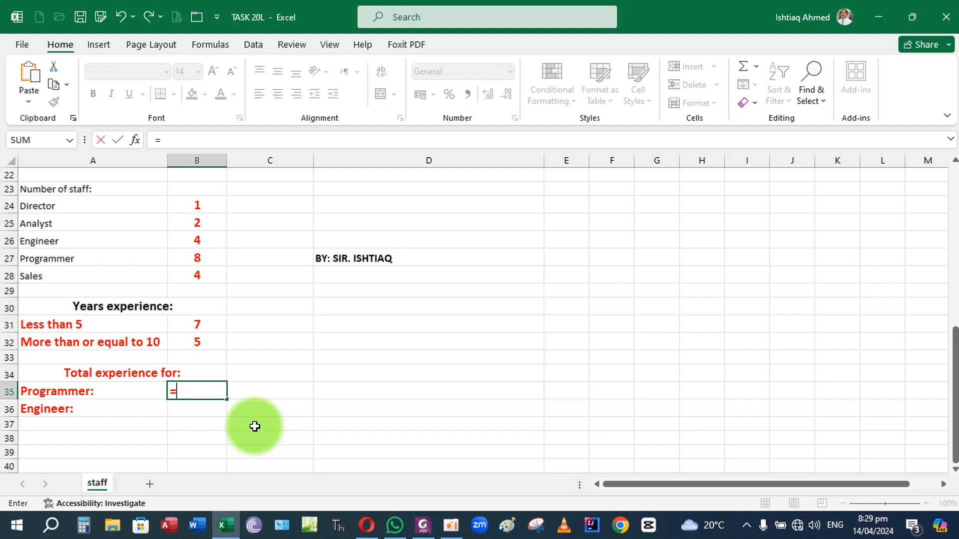
{"action": "type", "text": "SUMIF"}
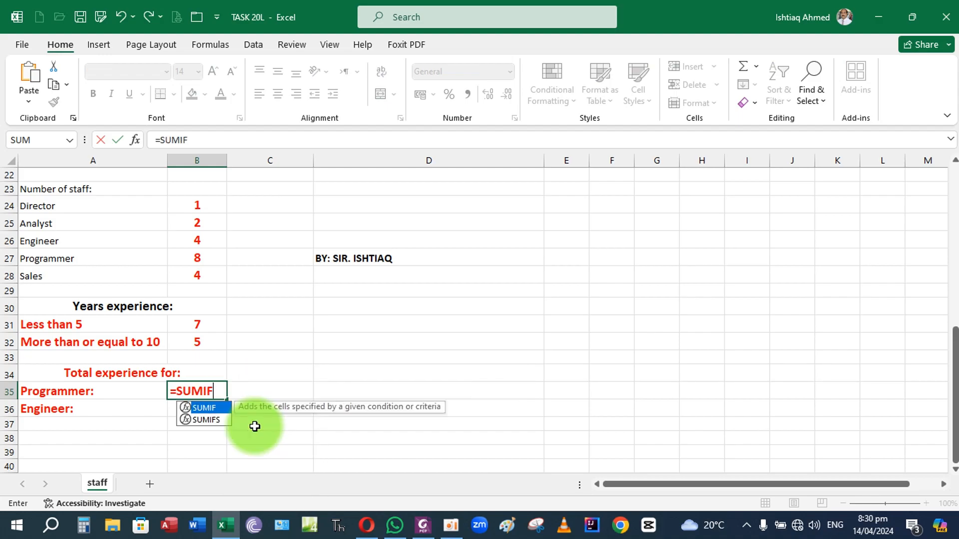
{"action": "type", "text": "("}
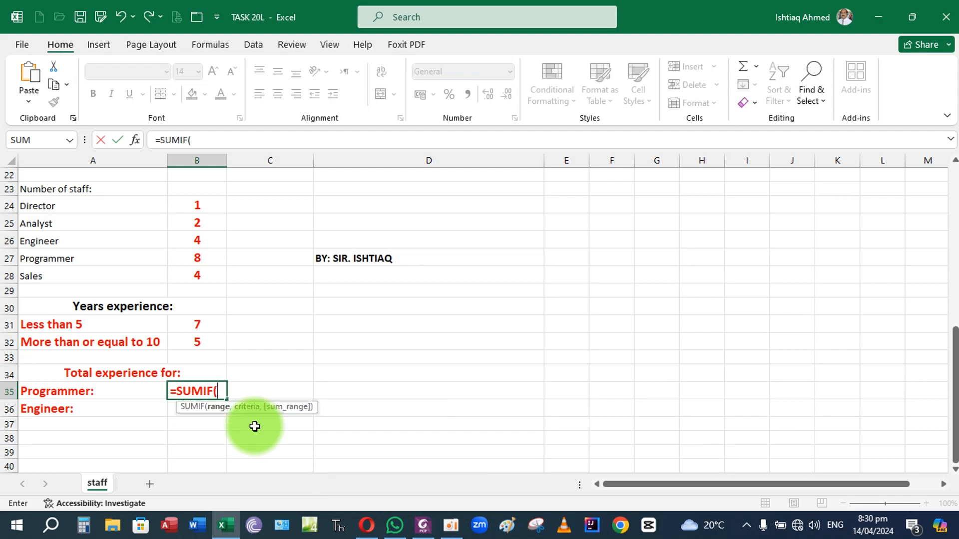
{"action": "type", "text": "$B$3:"}
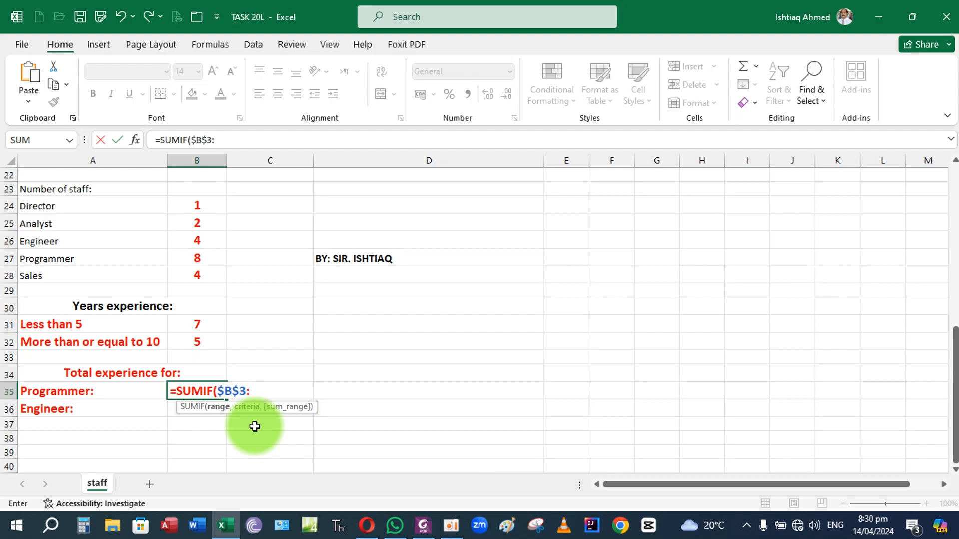
{"action": "type", "text": "$B$21"}
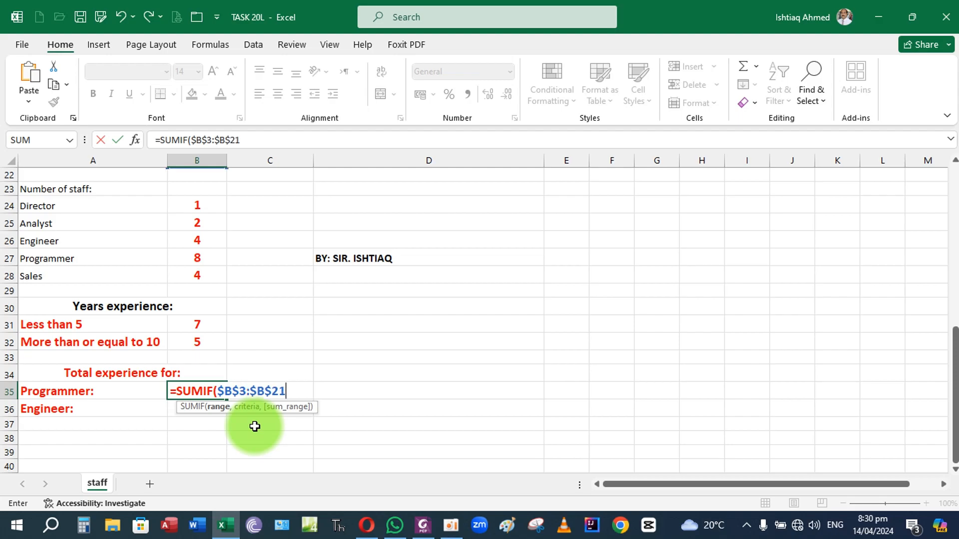
{"action": "type", "text": ","}
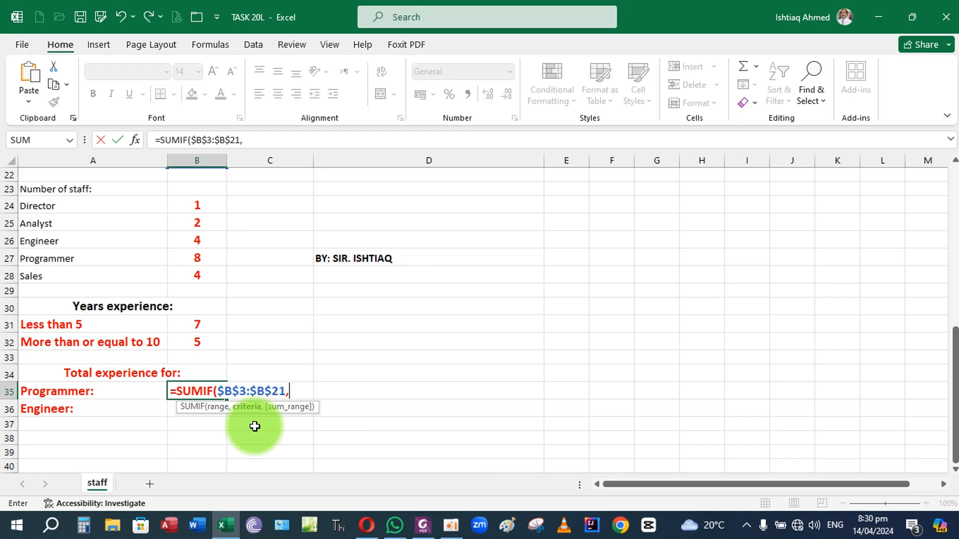
{"action": "type", "text": "A35"}
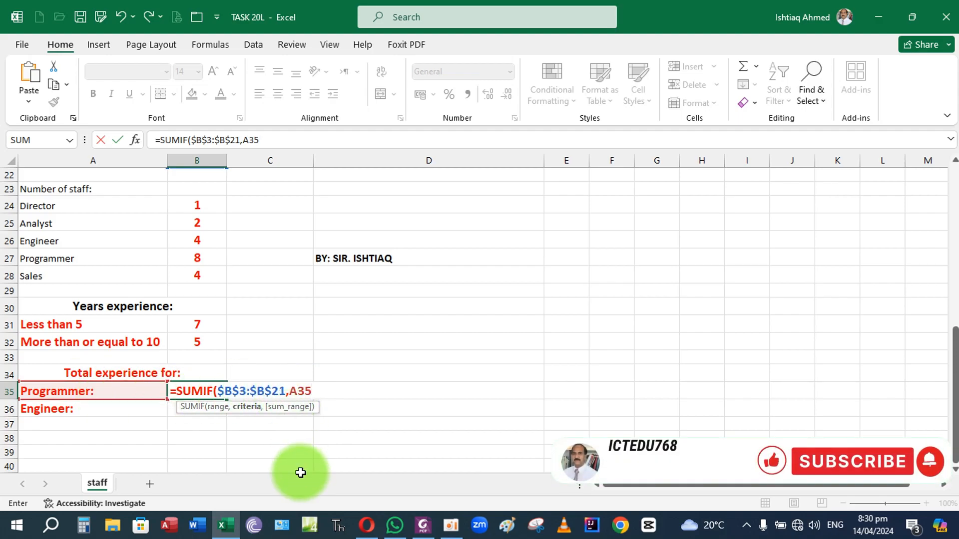
{"action": "type", "text": ","}
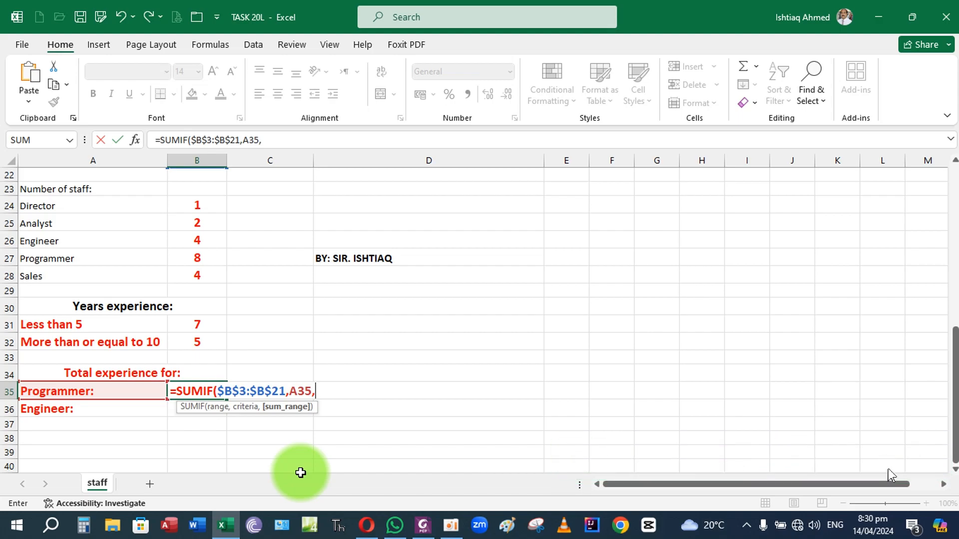
{"action": "type", "text": "$C$3:$"}
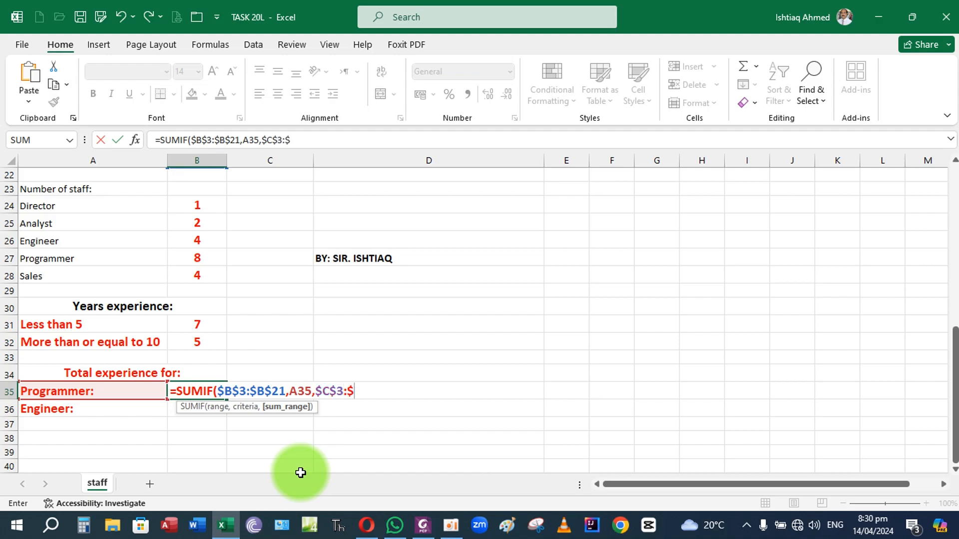
{"action": "type", "text": "C$21"}
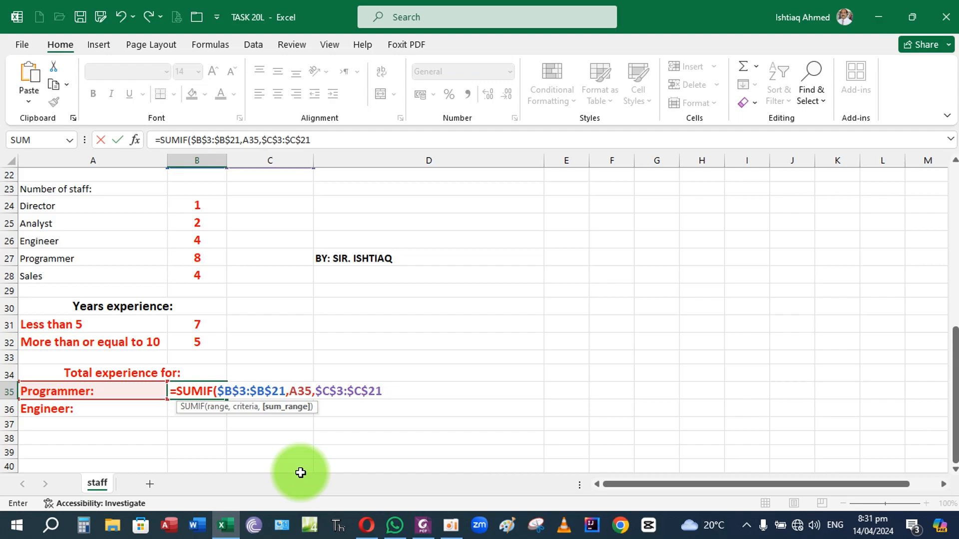
{"action": "type", "text": ")"}
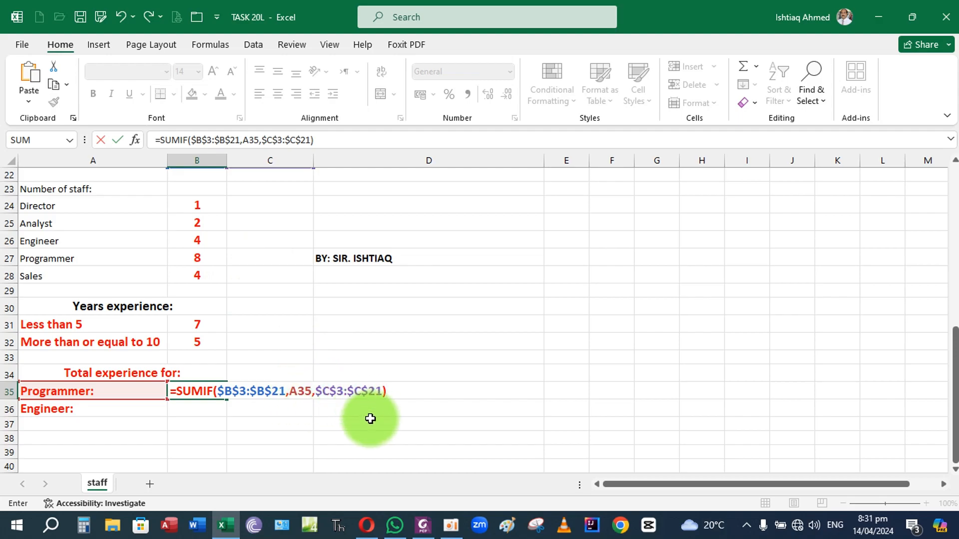
{"action": "key", "text": "Return"}
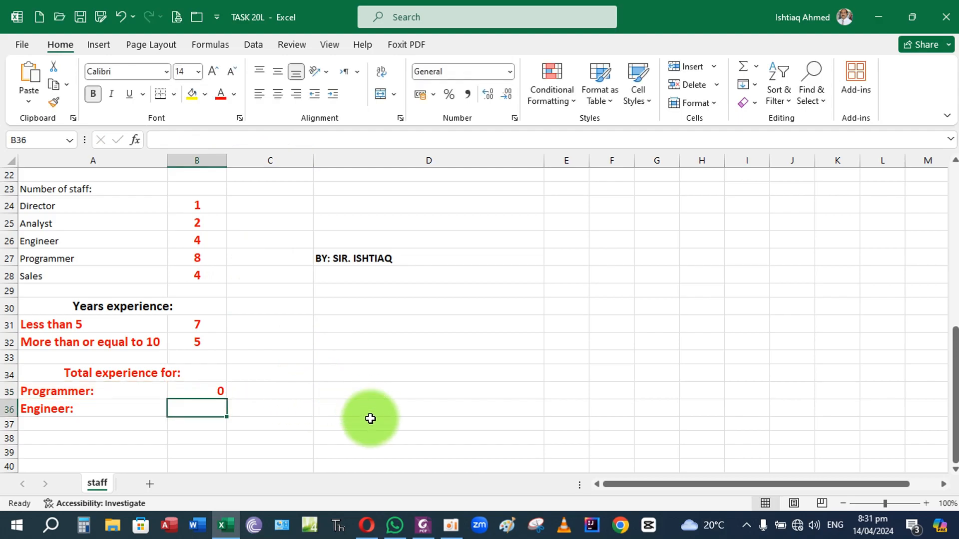
Step: Examine the formula in B35 against the job entries in B3 to B21 and the labels under the total experience heading
{"action": "left_click", "coordinate": [188, 391]}
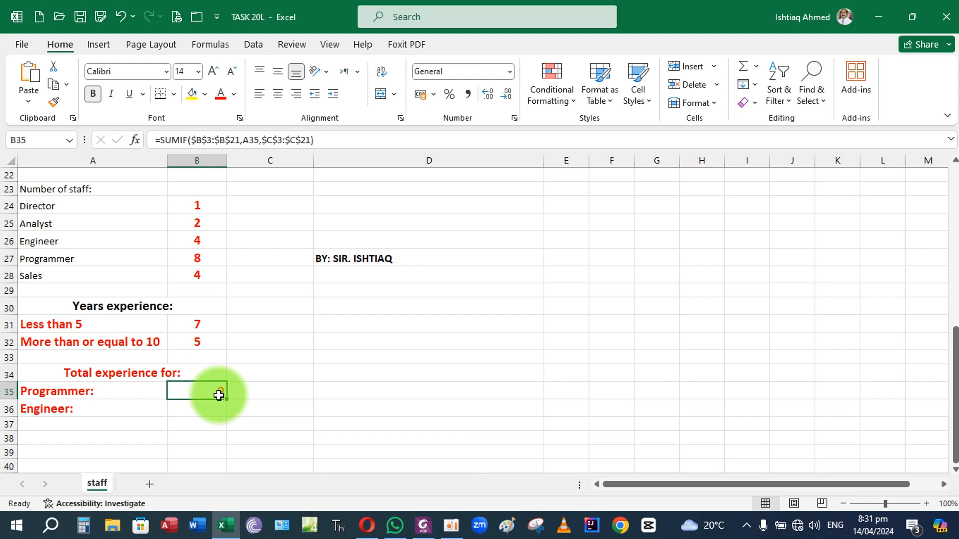
{"action": "scroll", "coordinate": [296, 370], "scroll_direction": "up", "scroll_amount": 6}
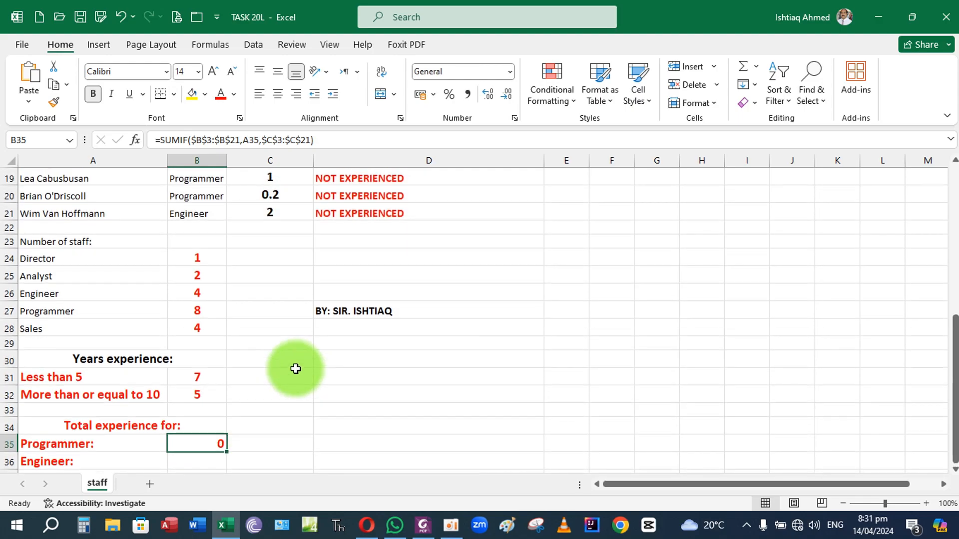
{"action": "scroll", "coordinate": [296, 369], "scroll_direction": "up", "scroll_amount": 1}
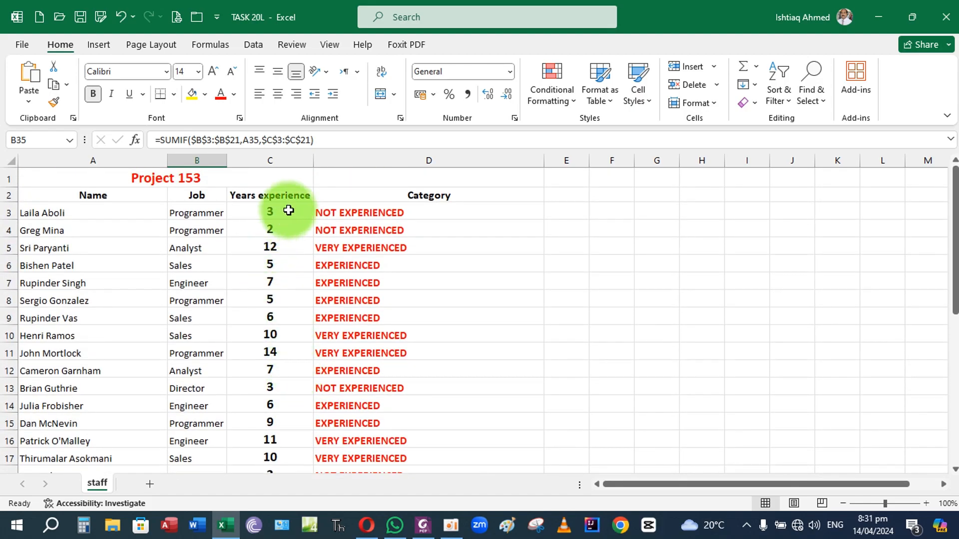
{"action": "left_click", "coordinate": [214, 215]}
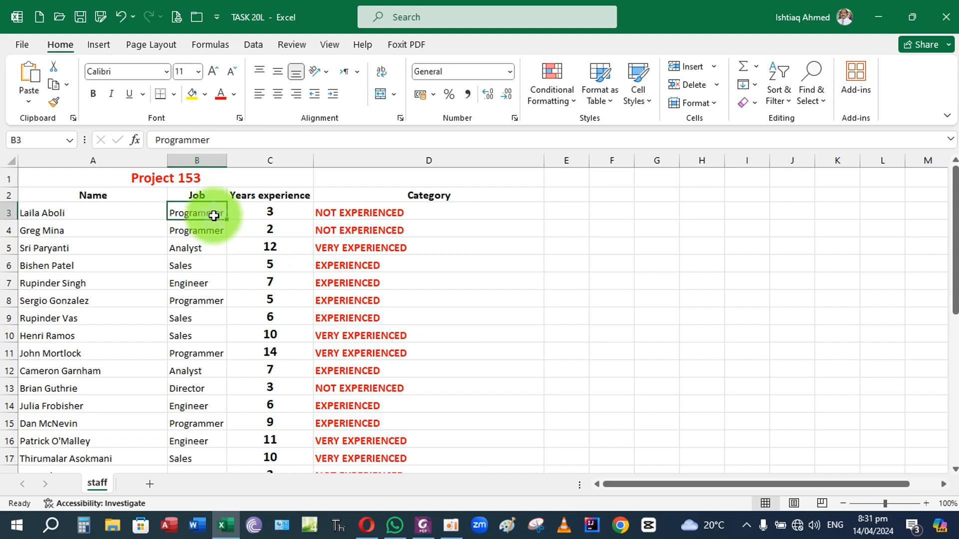
{"action": "scroll", "coordinate": [214, 216], "scroll_direction": "down", "scroll_amount": 3}
{"action": "left_click", "coordinate": [194, 375]}
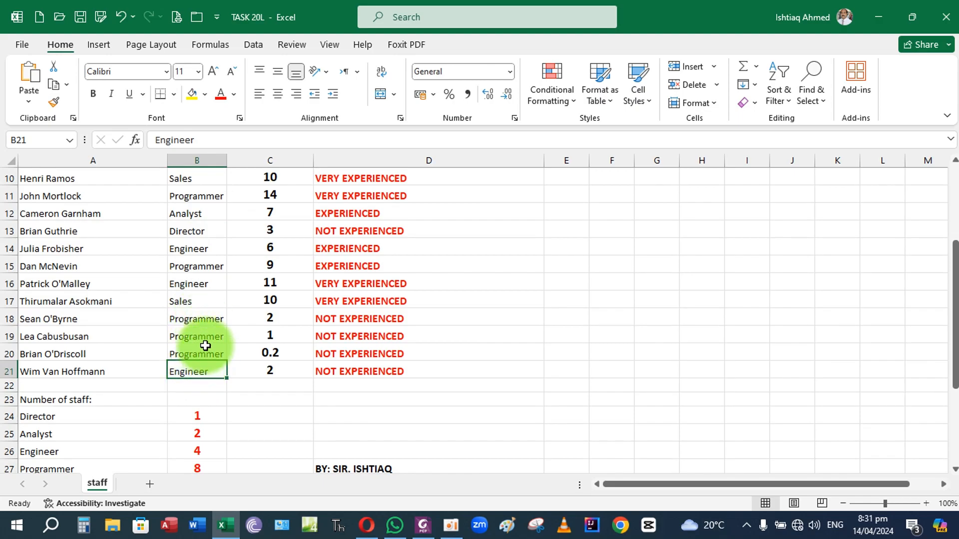
{"action": "scroll", "coordinate": [202, 349], "scroll_direction": "down", "scroll_amount": 5}
{"action": "scroll", "coordinate": [205, 346], "scroll_direction": "down", "scroll_amount": 1}
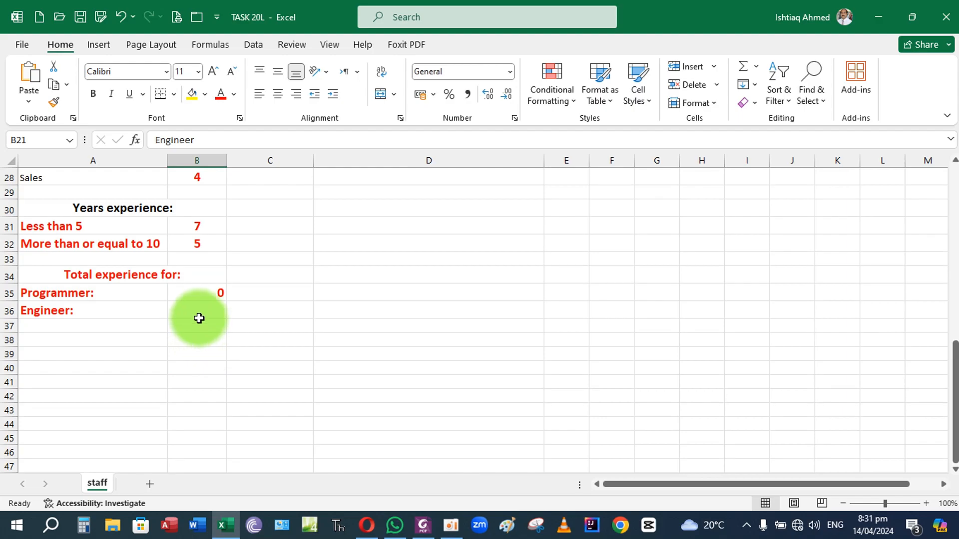
Step: Remove the colon from the label in cell A35 so it reads "Programmer"
{"action": "left_click", "coordinate": [140, 294]}
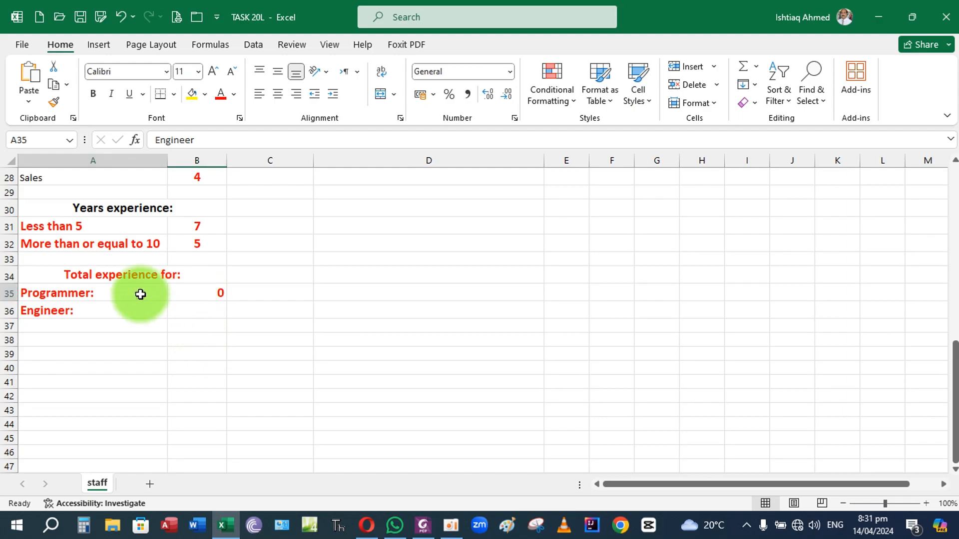
{"action": "double_click", "coordinate": [141, 294]}
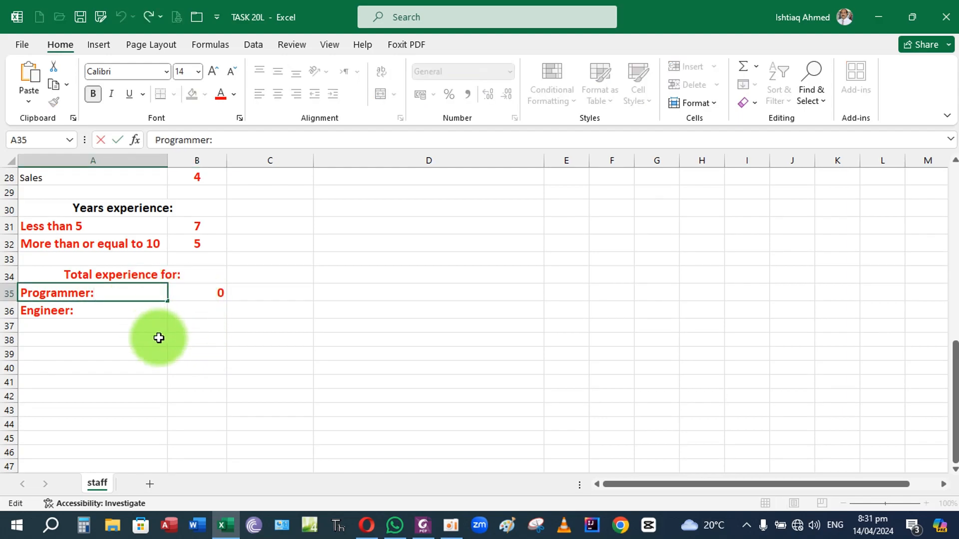
{"action": "key", "text": "BackSpace"}
{"action": "key", "text": "Return"}
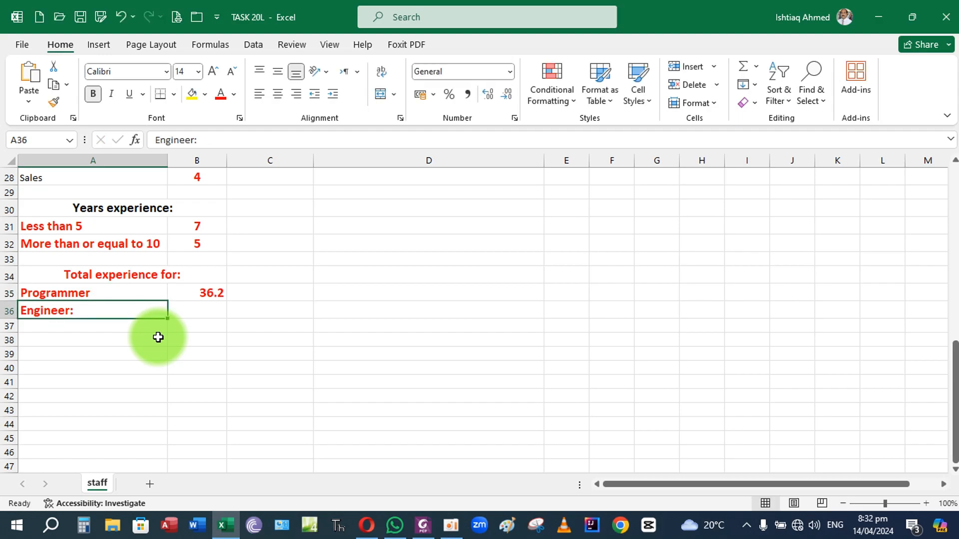
Step: Remove the colon from the label in cell A36 so it reads "Engineer"
{"action": "double_click", "coordinate": [125, 307]}
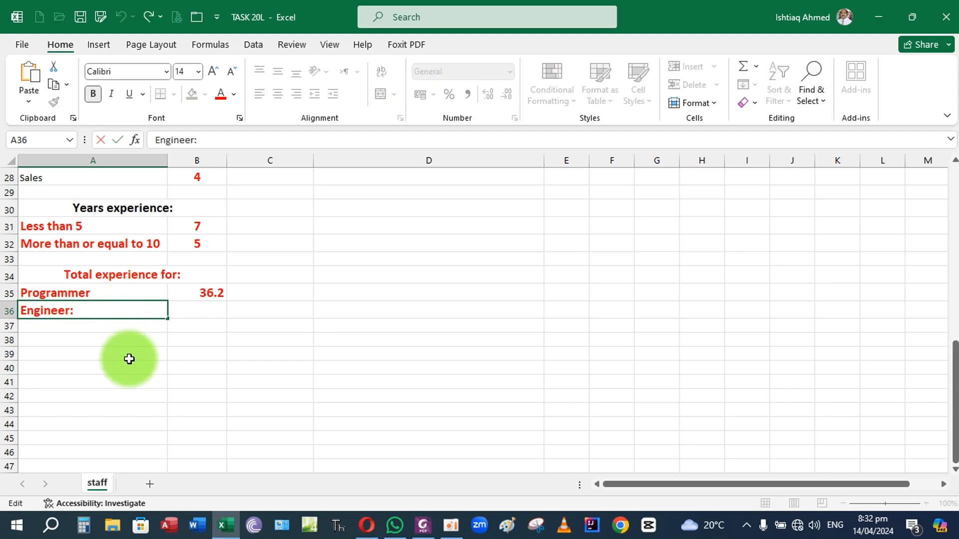
{"action": "key", "text": "BackSpace"}
{"action": "key", "text": "Return"}
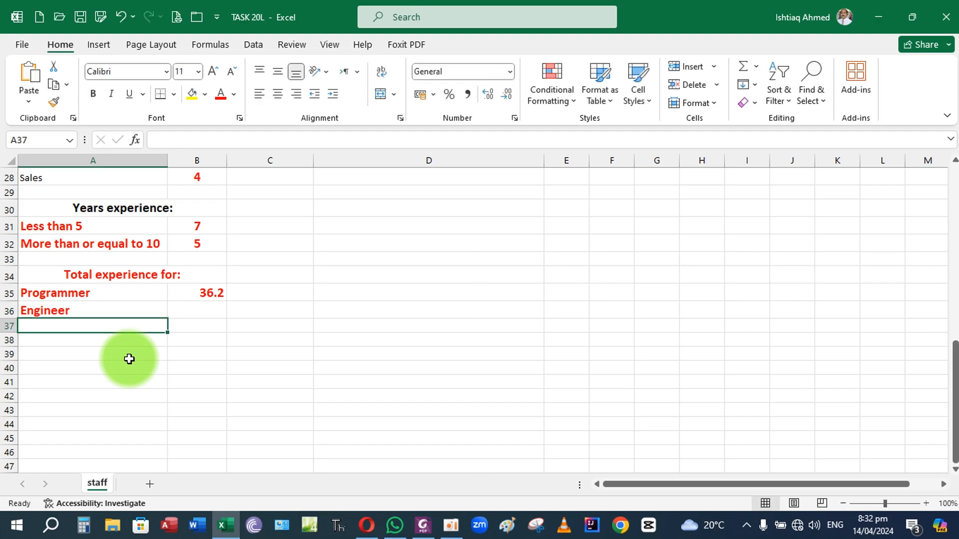
Step: Check the programmers' total in B35 against the Job and Years experience columns of the staff list
{"action": "left_click", "coordinate": [199, 295]}
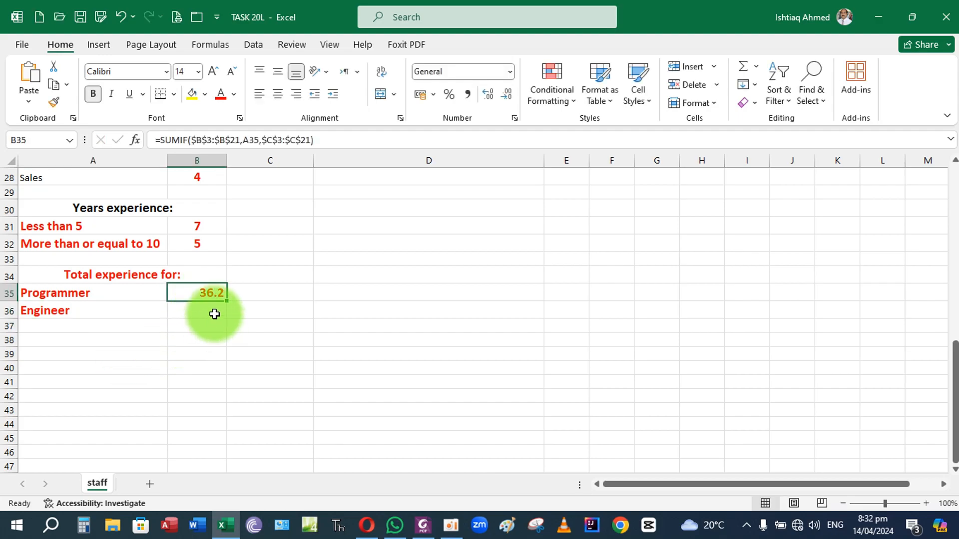
{"action": "scroll", "coordinate": [215, 265], "scroll_direction": "up", "scroll_amount": 5}
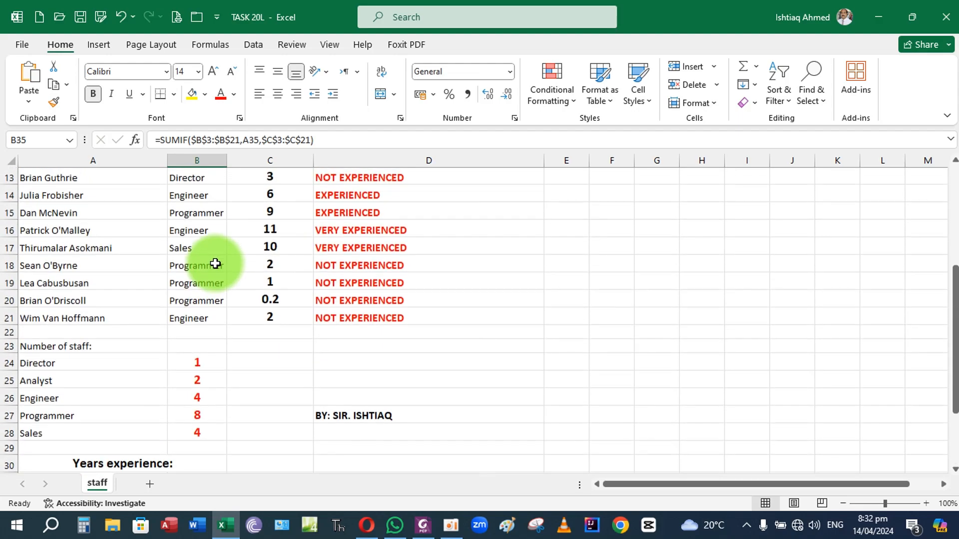
{"action": "scroll", "coordinate": [220, 308], "scroll_direction": "up", "scroll_amount": 3}
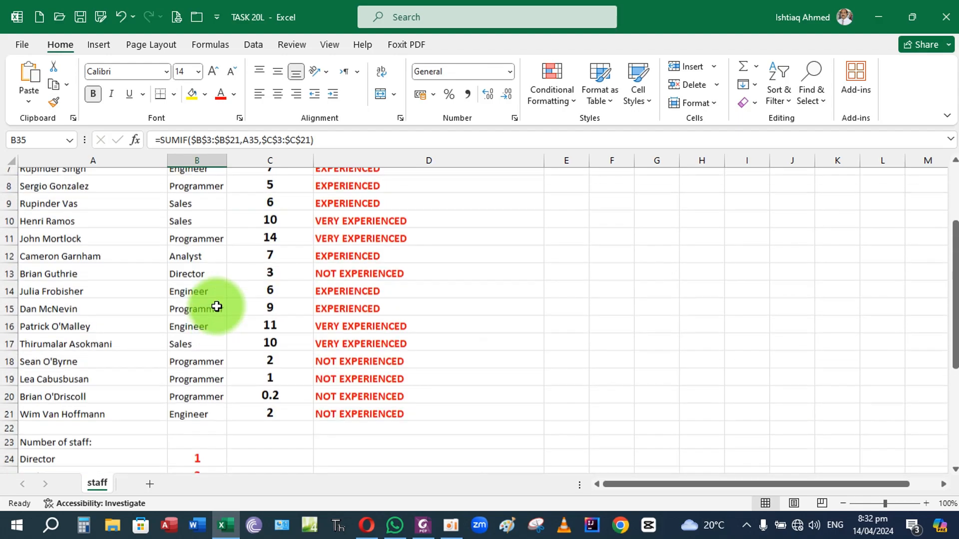
{"action": "scroll", "coordinate": [221, 420], "scroll_direction": "down", "scroll_amount": 1}
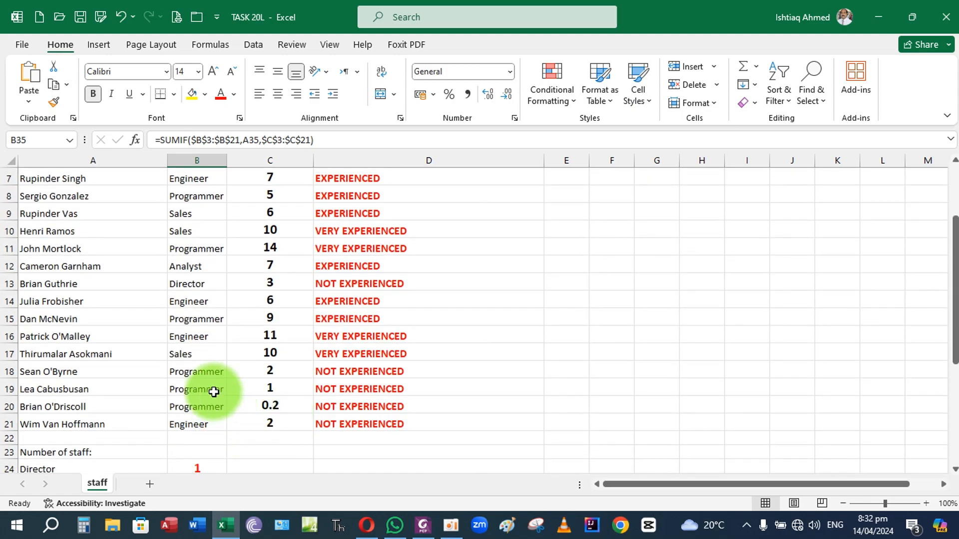
{"action": "scroll", "coordinate": [211, 385], "scroll_direction": "up", "scroll_amount": 2}
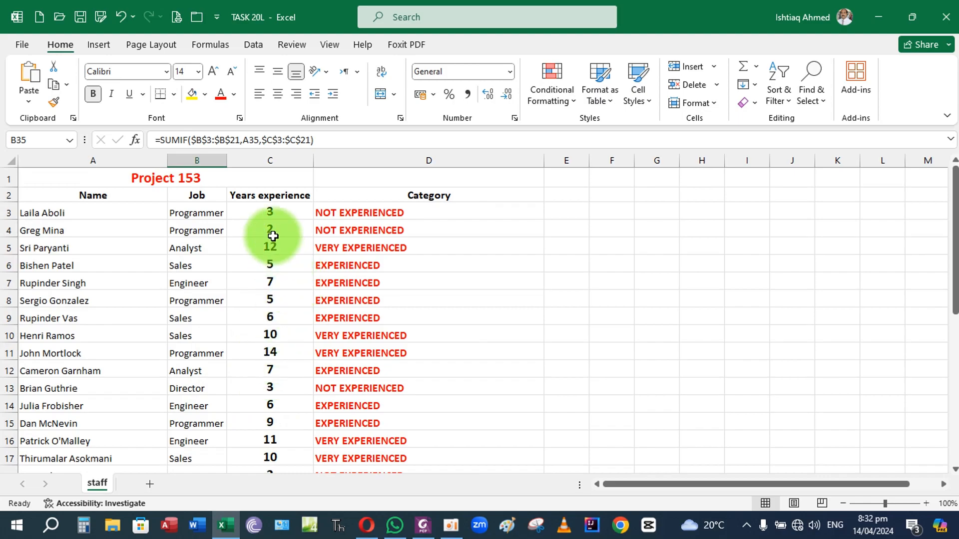
{"action": "scroll", "coordinate": [272, 239], "scroll_direction": "down", "scroll_amount": 7}
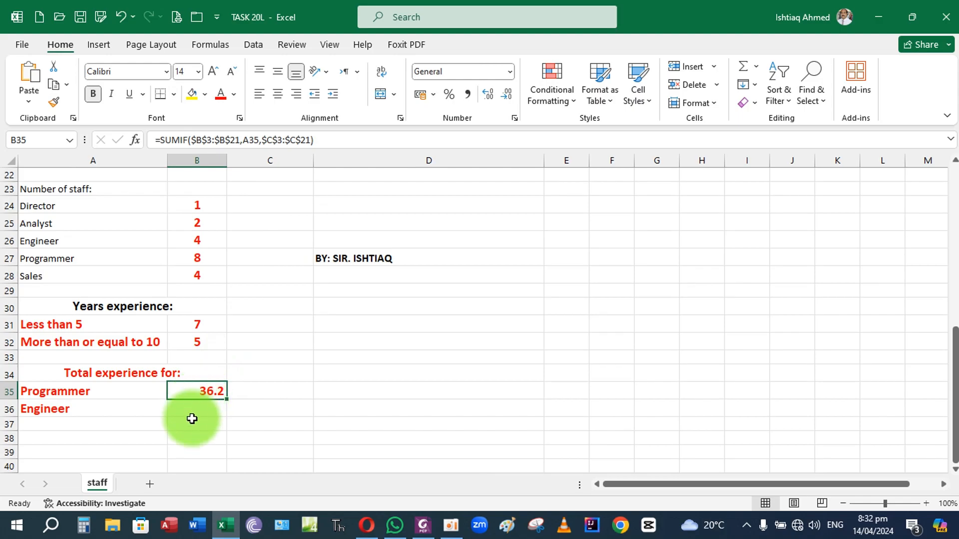
Step: Enter the formula =SUMIF($B$3:$B$21,A36,$C$3:$C$21) in cell B36 to total the engineers' years of experience
{"action": "left_click", "coordinate": [187, 409]}
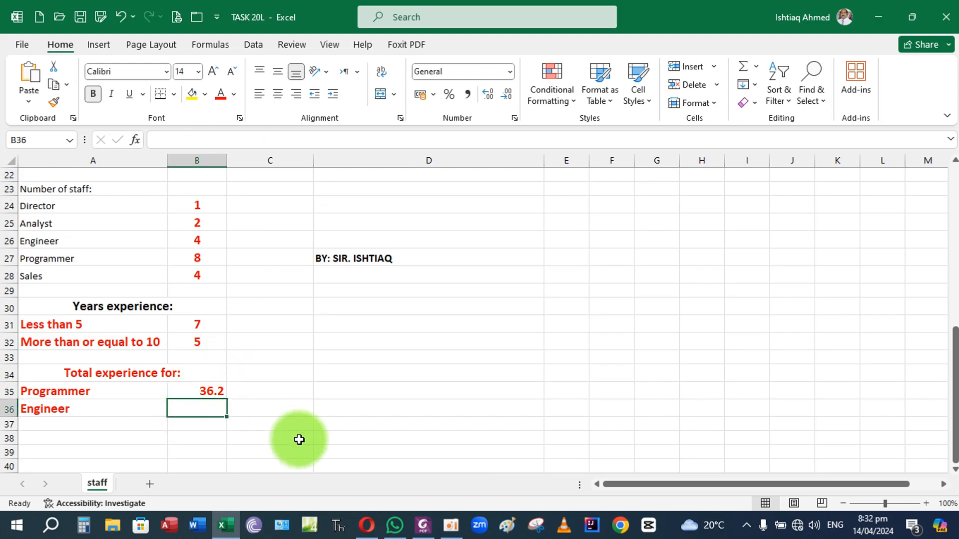
{"action": "type", "text": "=SUMIF"}
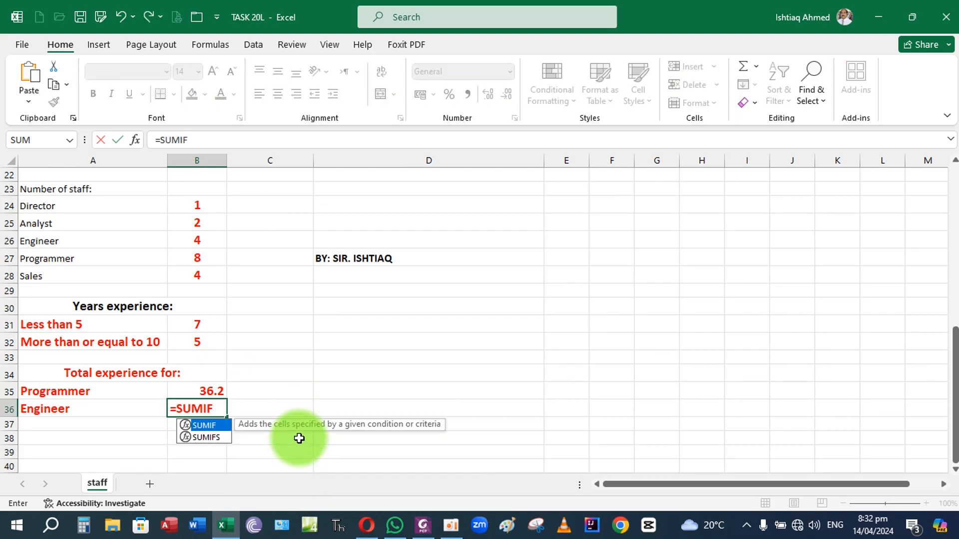
{"action": "type", "text": "("}
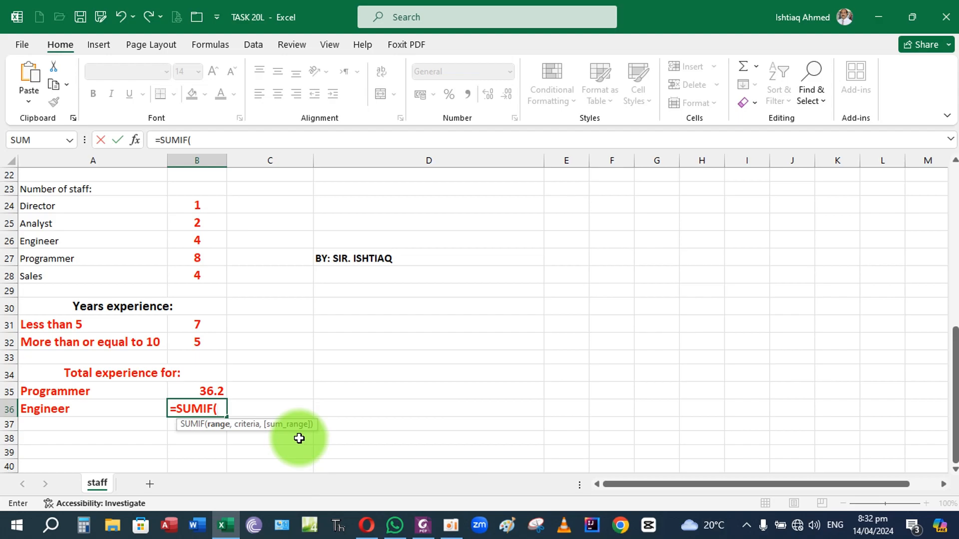
{"action": "type", "text": "$B$3:$B$21"}
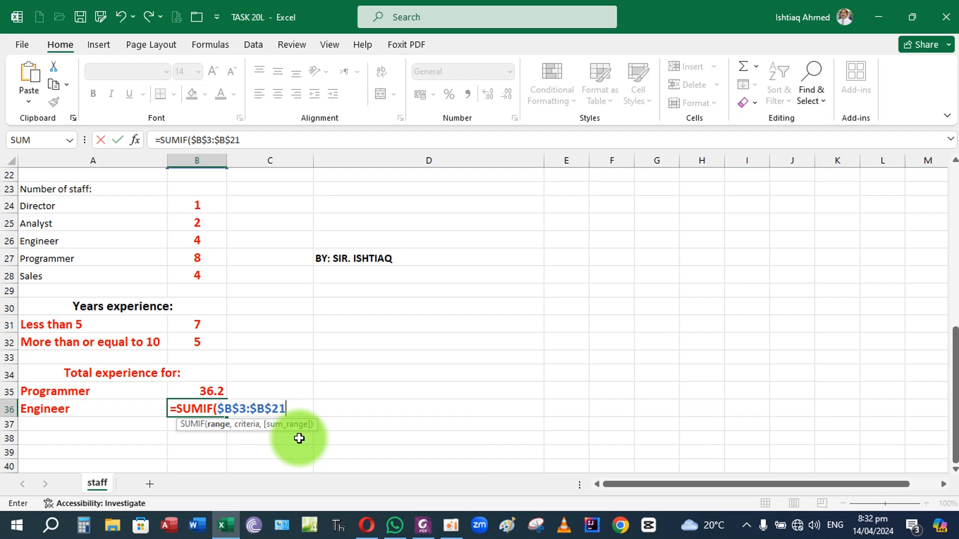
{"action": "type", "text": ",A"}
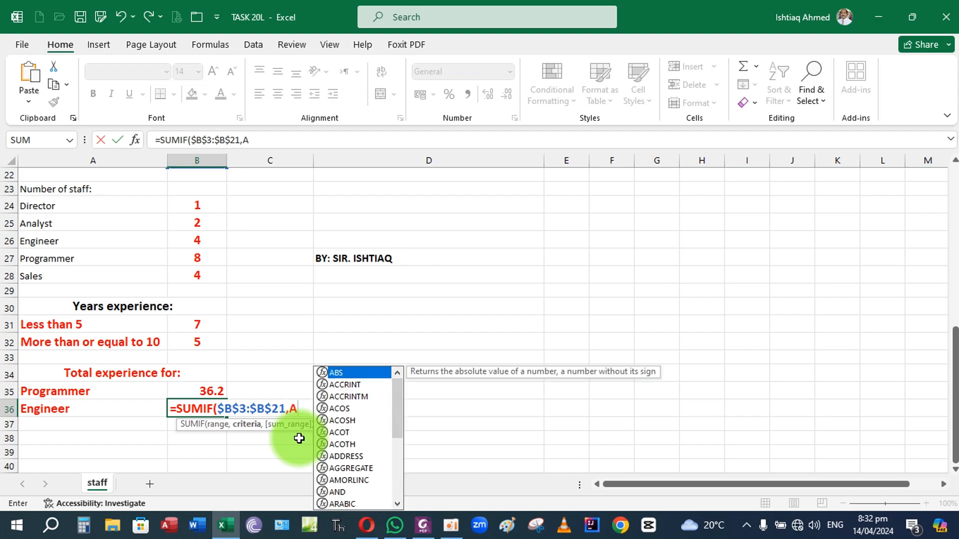
{"action": "type", "text": "36"}
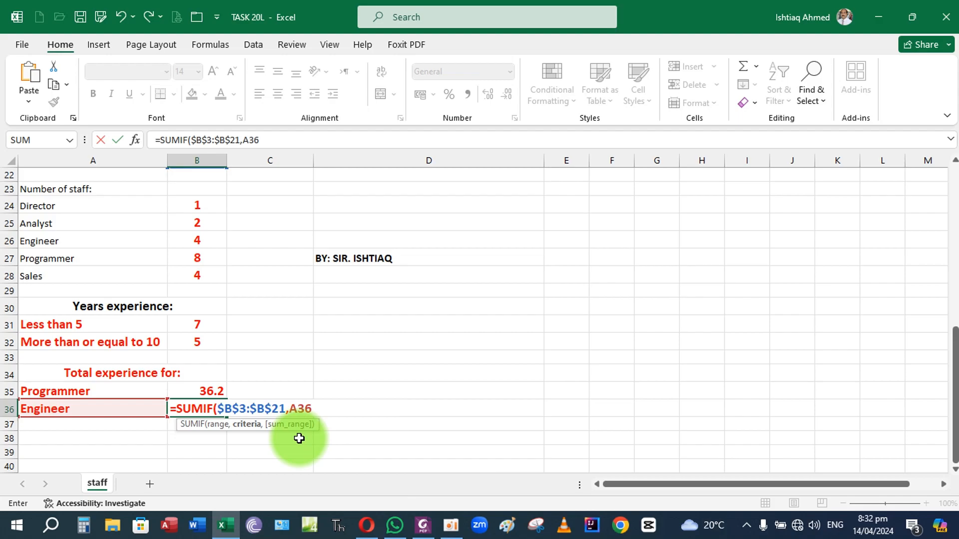
{"action": "type", "text": ",$C$"}
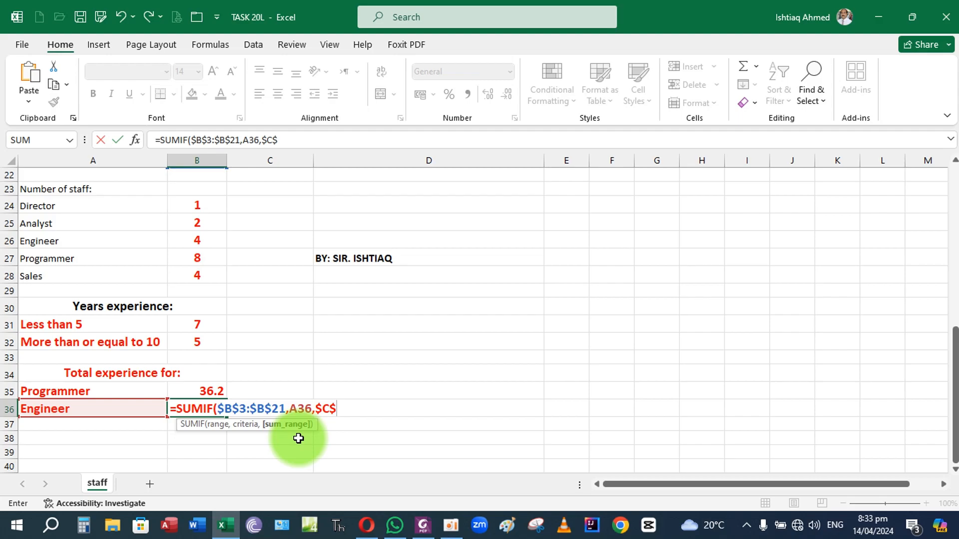
{"action": "type", "text": "3:$C$21"}
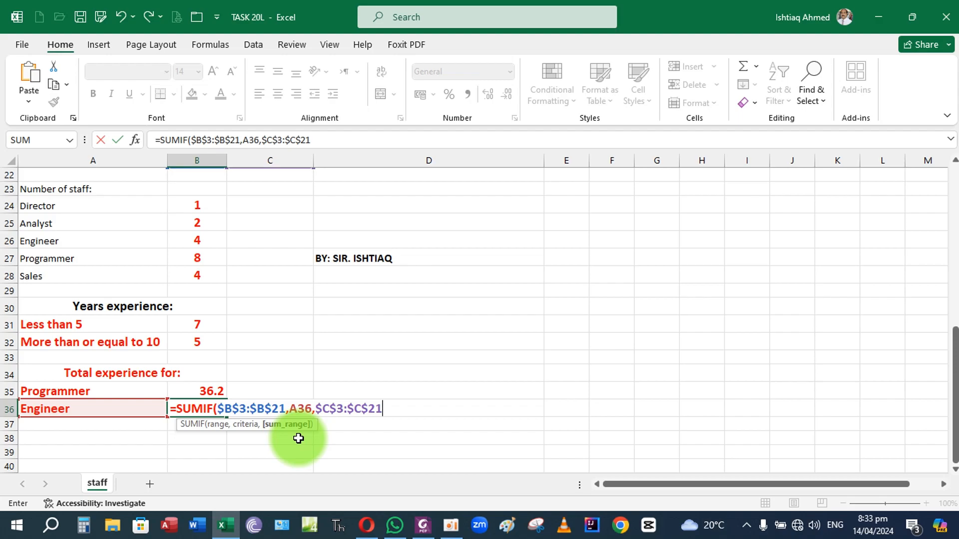
{"action": "type", "text": ")"}
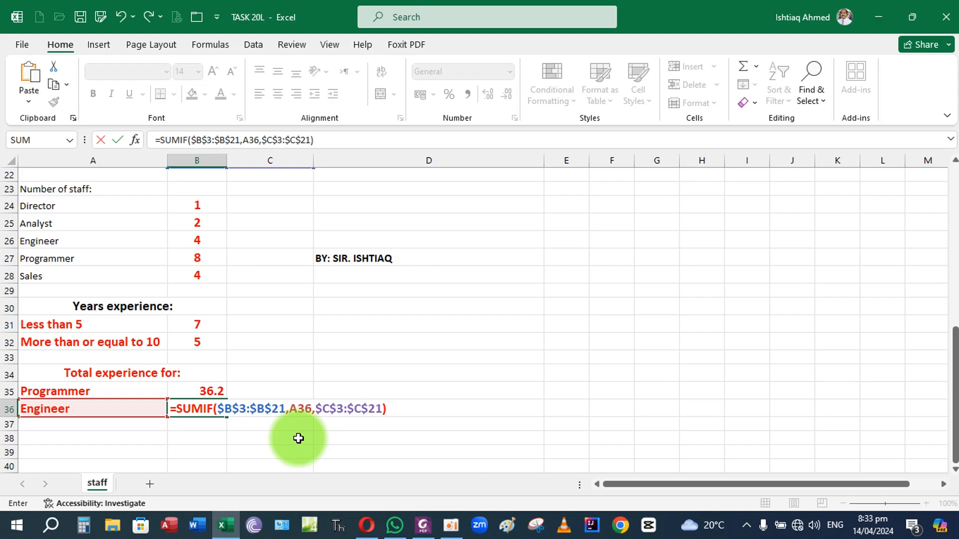
{"action": "key", "text": "Return"}
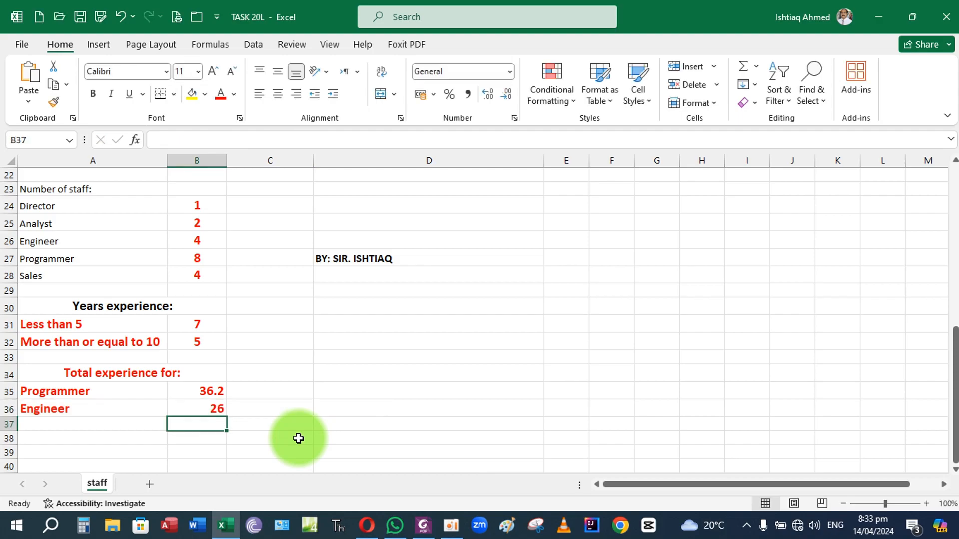
Step: Check the engineers' total in B36 against the years of experience in the staff list
{"action": "left_click", "coordinate": [200, 410]}
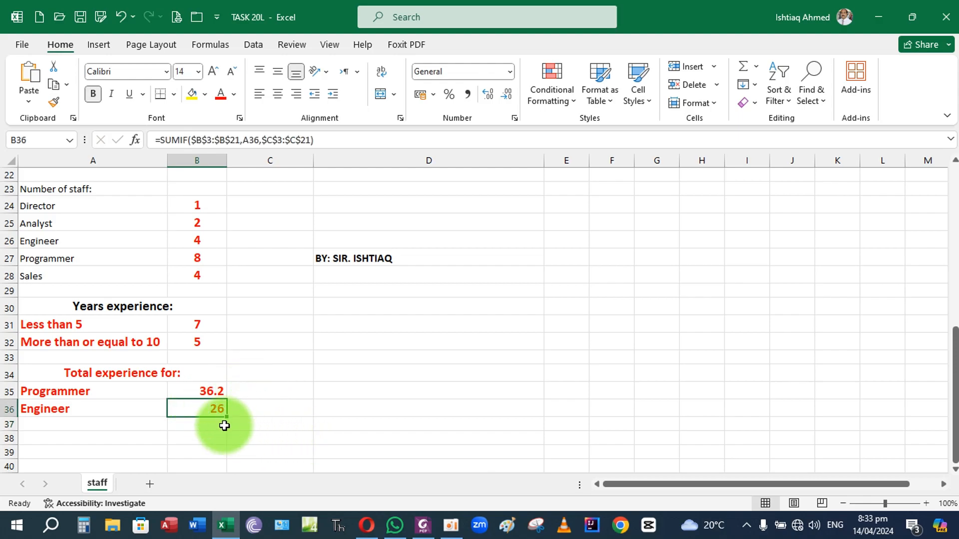
{"action": "scroll", "coordinate": [229, 338], "scroll_direction": "up", "scroll_amount": 3}
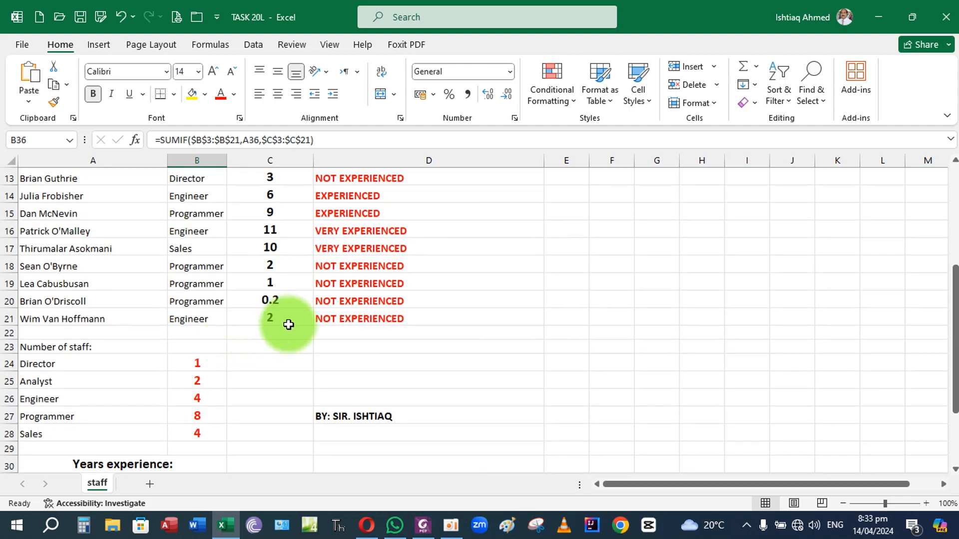
{"action": "scroll", "coordinate": [279, 315], "scroll_direction": "up", "scroll_amount": 4}
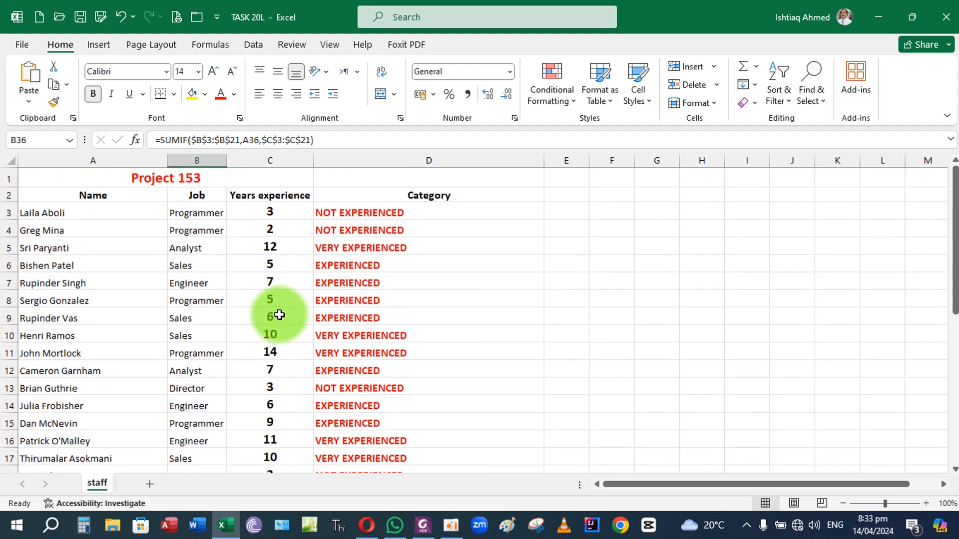
{"action": "scroll", "coordinate": [279, 316], "scroll_direction": "down", "scroll_amount": 1}
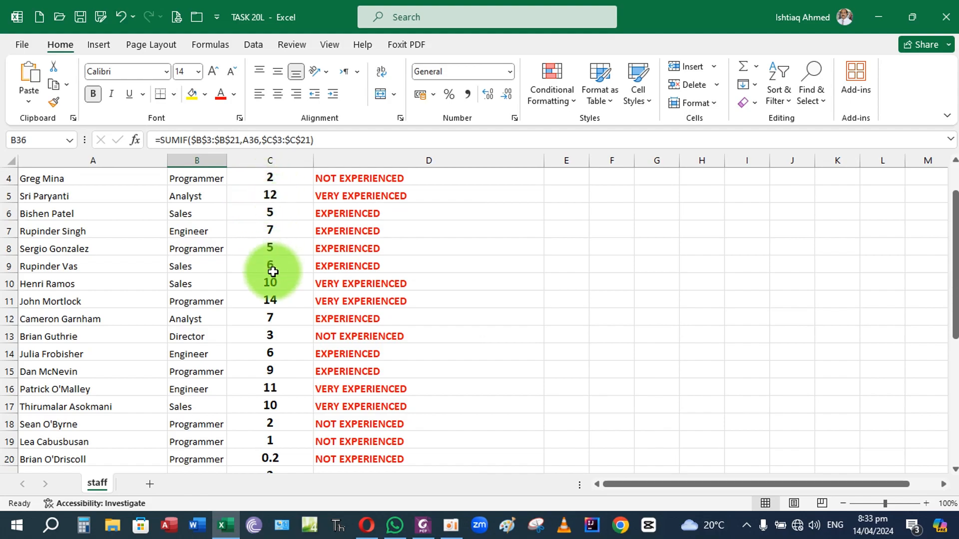
{"action": "scroll", "coordinate": [270, 336], "scroll_direction": "down", "scroll_amount": 6}
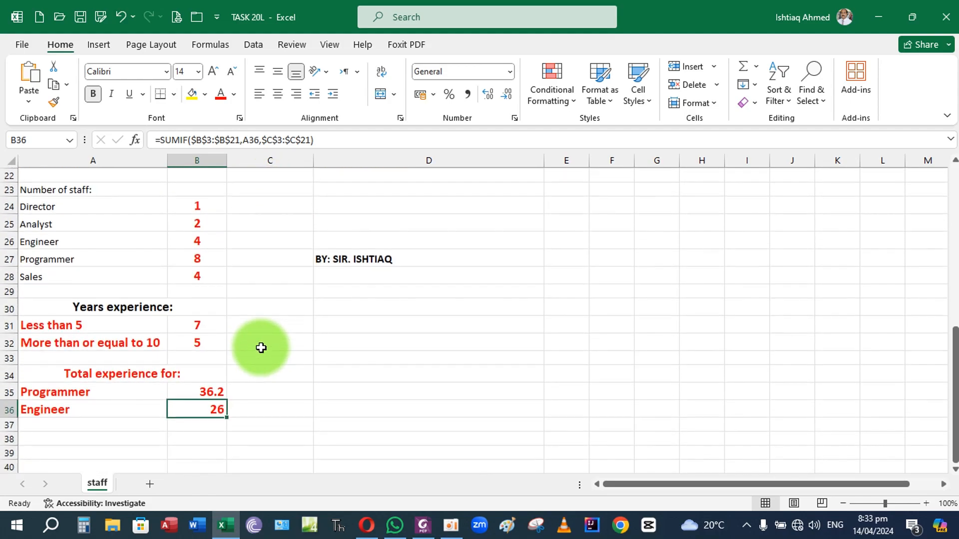
Step: Reduce the programmers' total in B35 to zero decimal places and compare it with the engineers' total in B36
{"action": "left_click", "coordinate": [198, 393]}
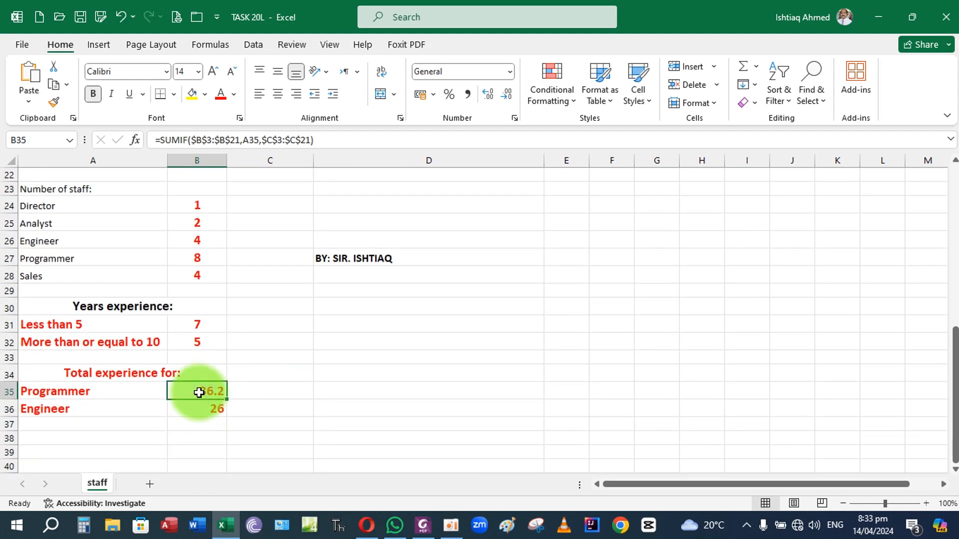
{"action": "left_click", "coordinate": [506, 95]}
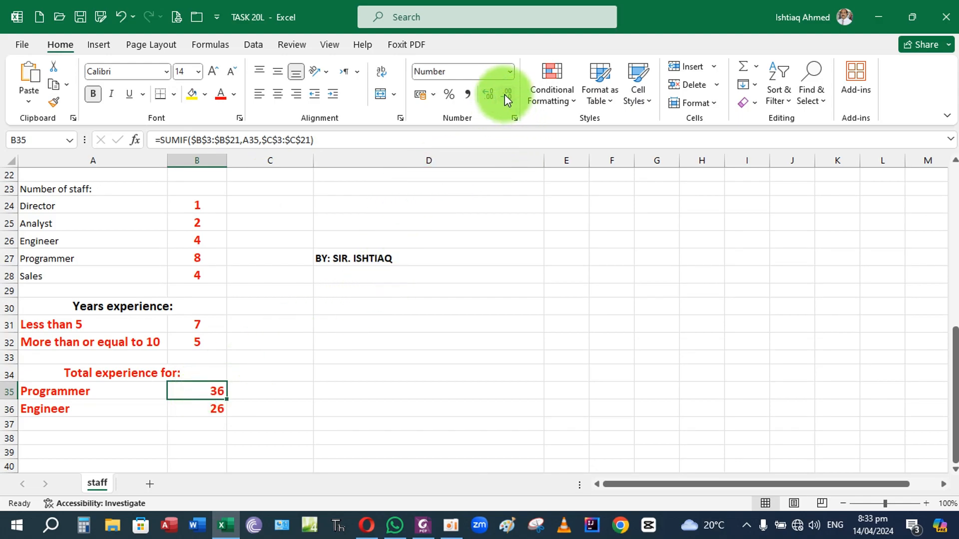
{"action": "left_click", "coordinate": [208, 407]}
{"action": "left_click", "coordinate": [207, 393]}
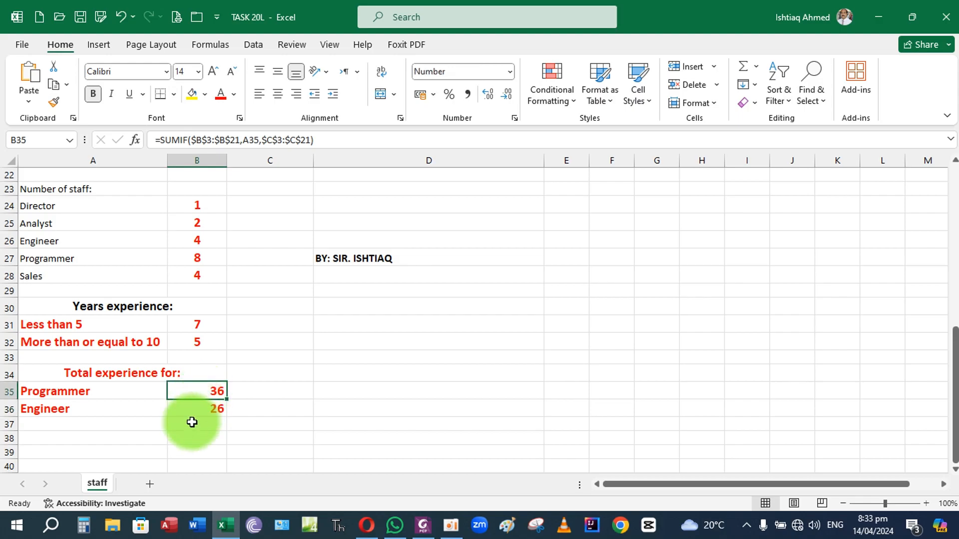
{"action": "left_click", "coordinate": [192, 413]}
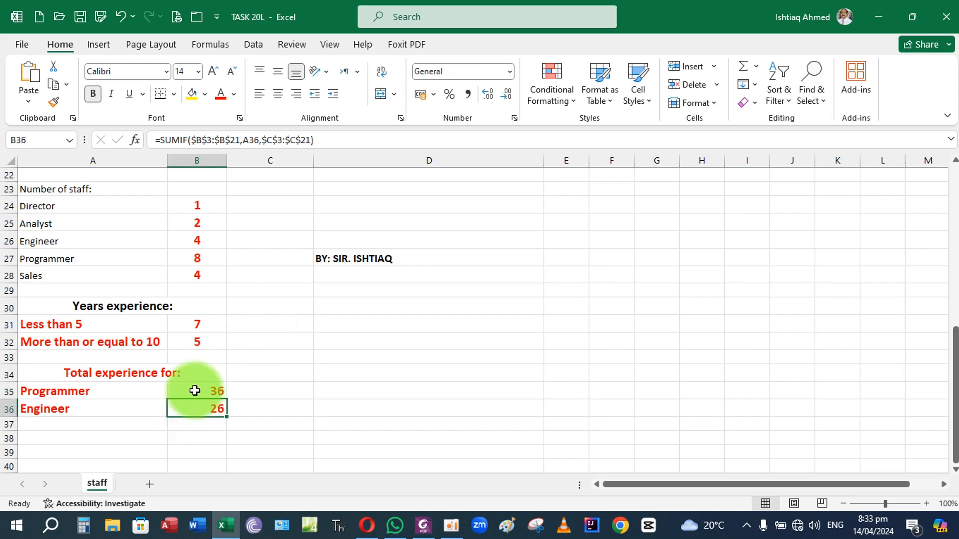
{"action": "left_click", "coordinate": [195, 390]}
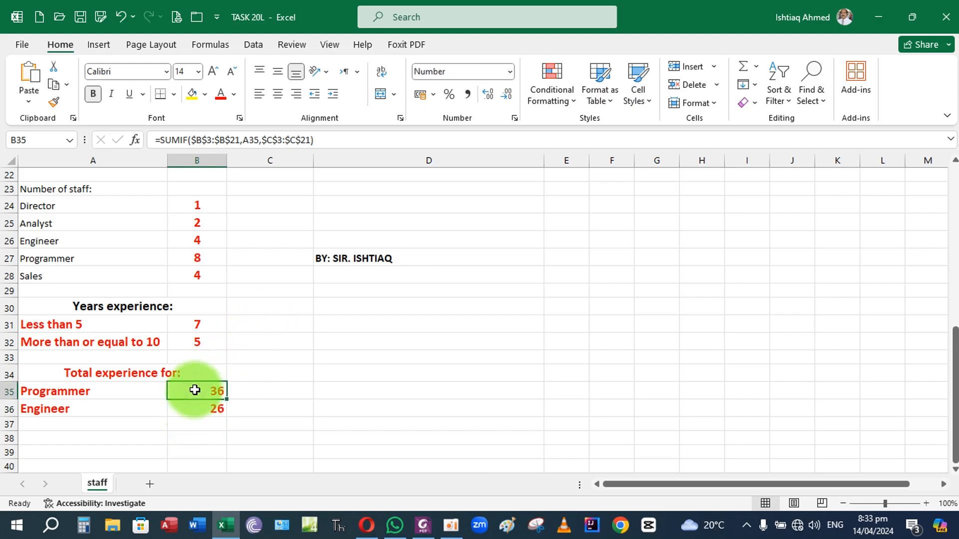
Step: Show the worksheet's formulas instead of their results and fit column B's width to its longest formula
{"action": "left_click", "coordinate": [214, 42]}
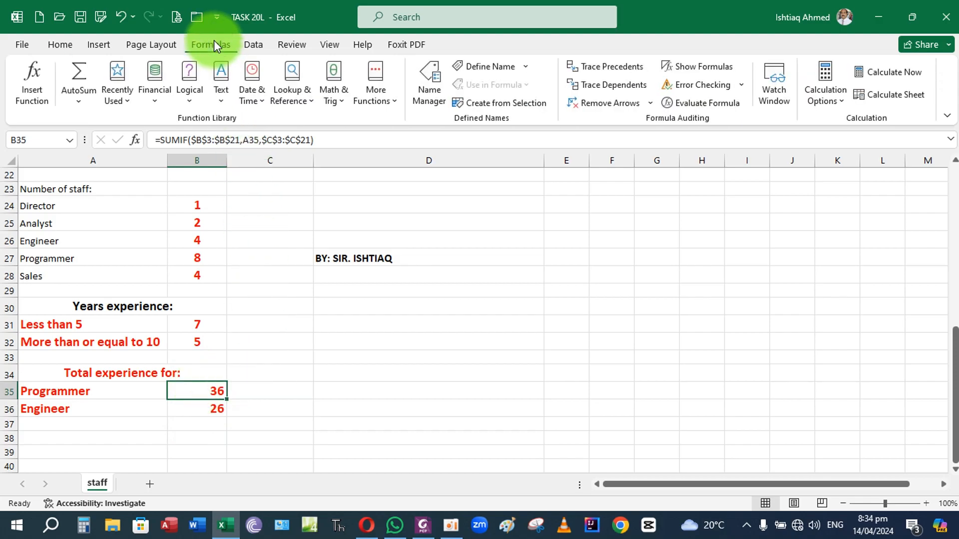
{"action": "left_click", "coordinate": [703, 66]}
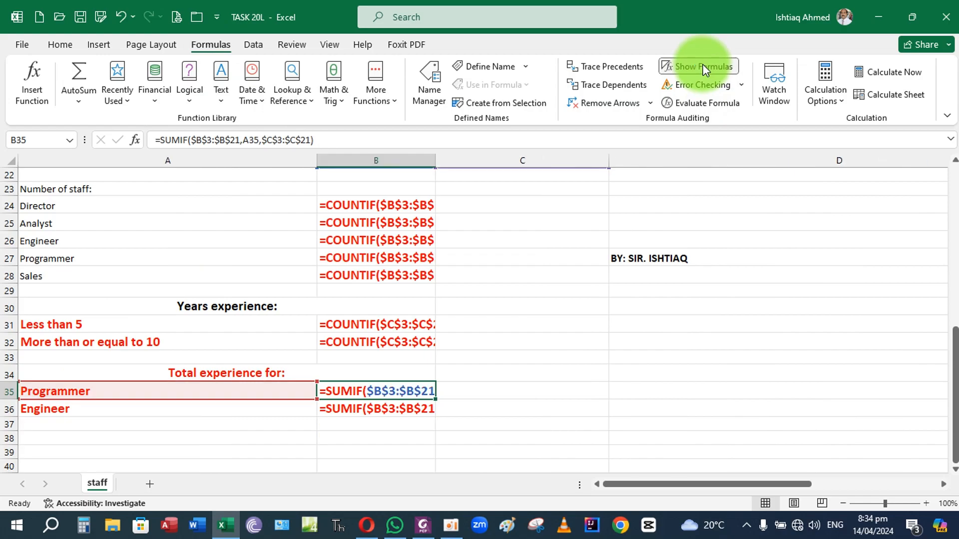
{"action": "double_click", "coordinate": [435, 161]}
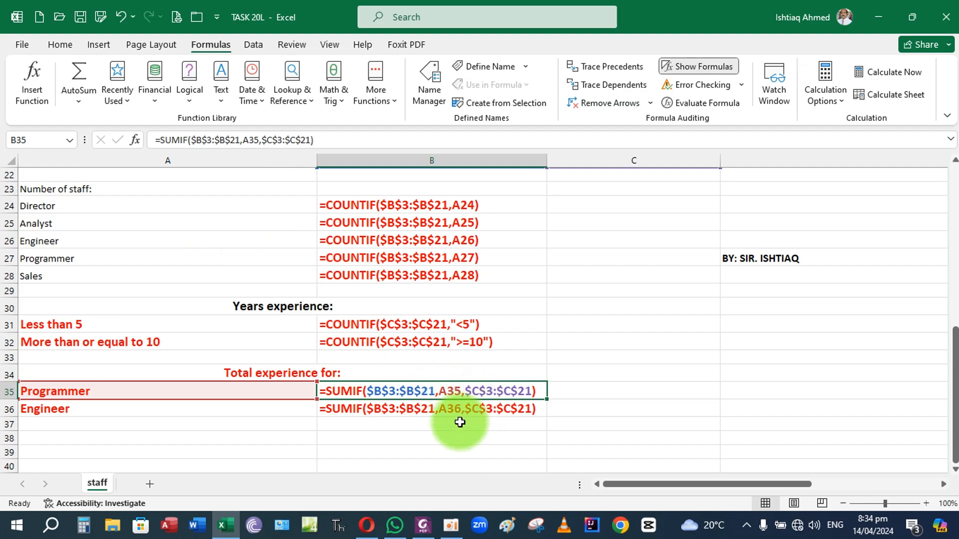
Step: Examine the SUMIF formula in B36 against the job range B3:B21 and the years experience range C3:C21
{"action": "left_click", "coordinate": [412, 411]}
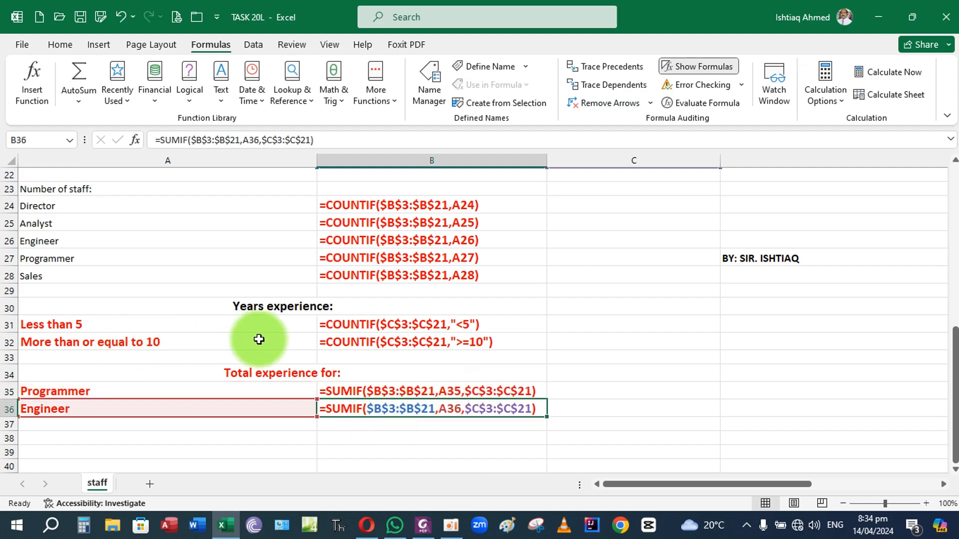
{"action": "scroll", "coordinate": [258, 339], "scroll_direction": "up", "scroll_amount": 7}
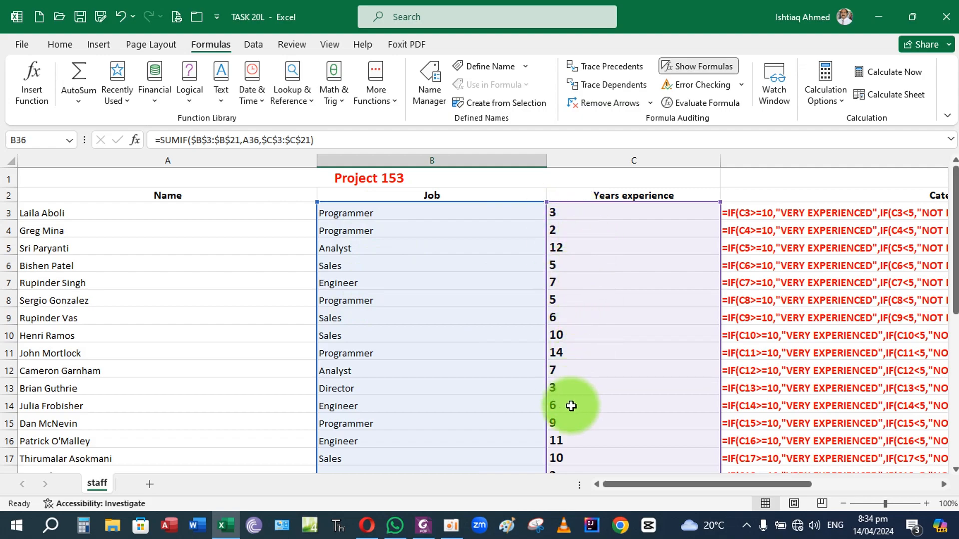
{"action": "scroll", "coordinate": [459, 378], "scroll_direction": "down", "scroll_amount": 1}
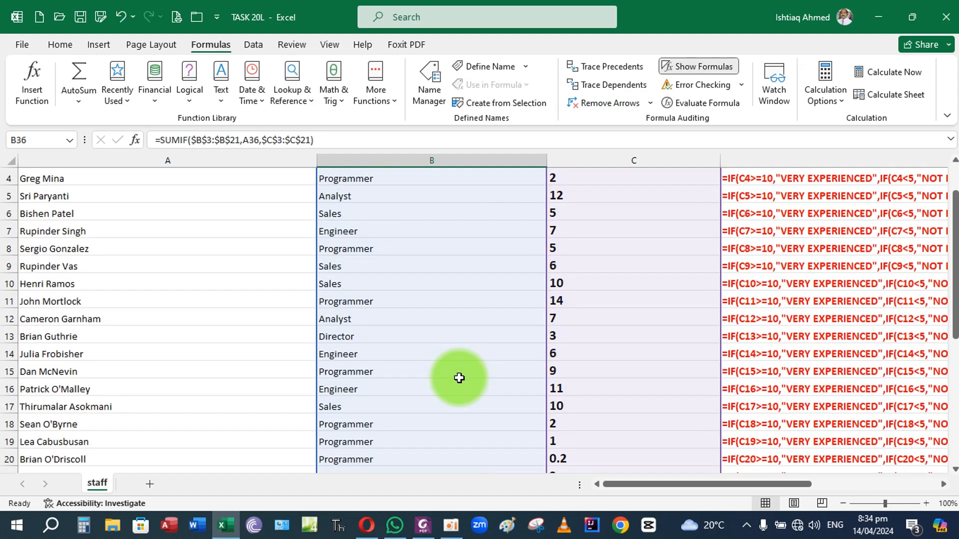
{"action": "scroll", "coordinate": [462, 381], "scroll_direction": "down", "scroll_amount": 2}
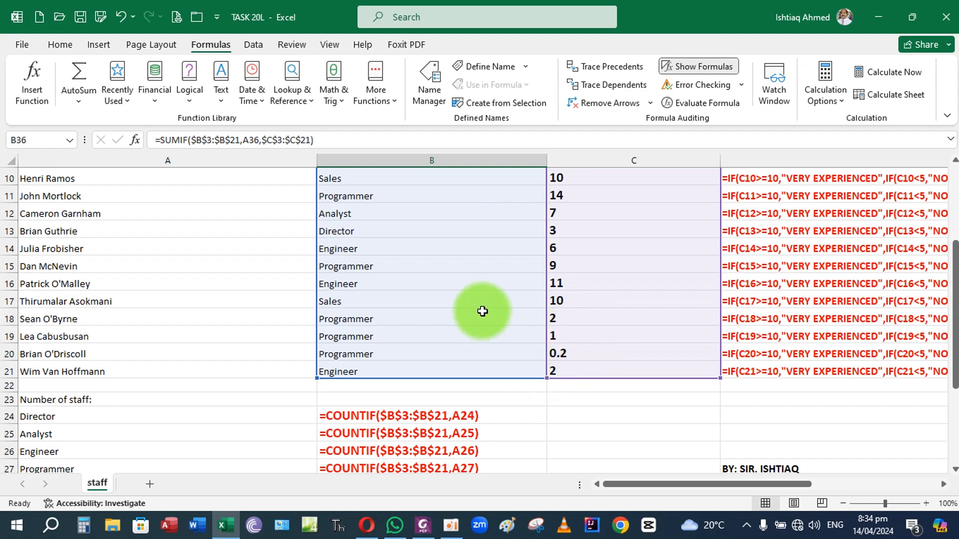
Step: Switch the worksheet back from formulas to results and show the programmers' total in B35 with one decimal place
{"action": "scroll", "coordinate": [482, 312], "scroll_direction": "up", "scroll_amount": 3}
{"action": "scroll", "coordinate": [482, 312], "scroll_direction": "down", "scroll_amount": 4}
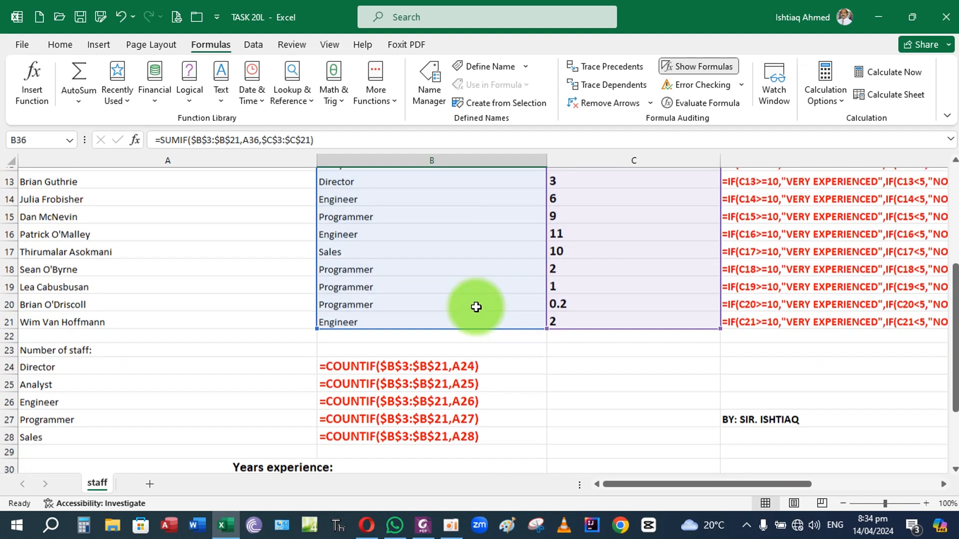
{"action": "left_click", "coordinate": [54, 42]}
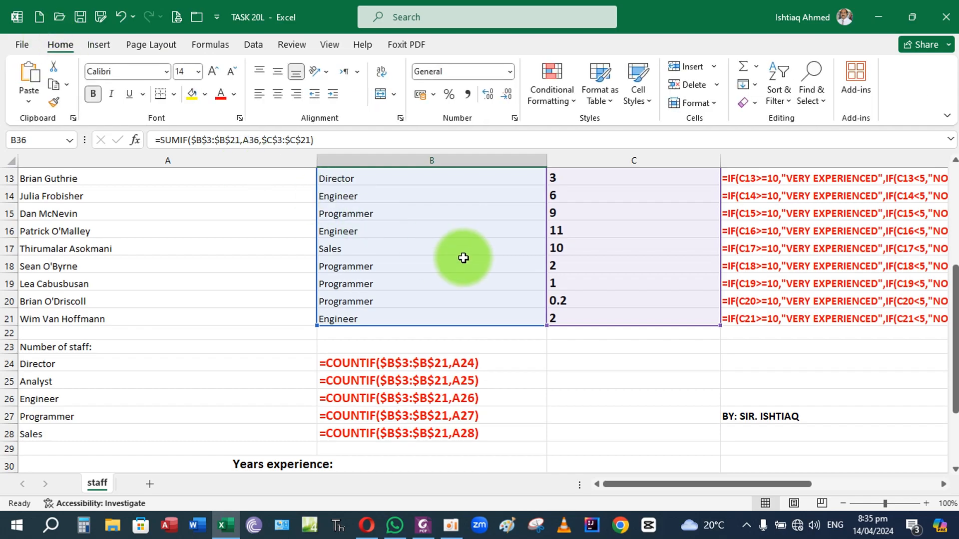
{"action": "scroll", "coordinate": [463, 257], "scroll_direction": "down", "scroll_amount": 5}
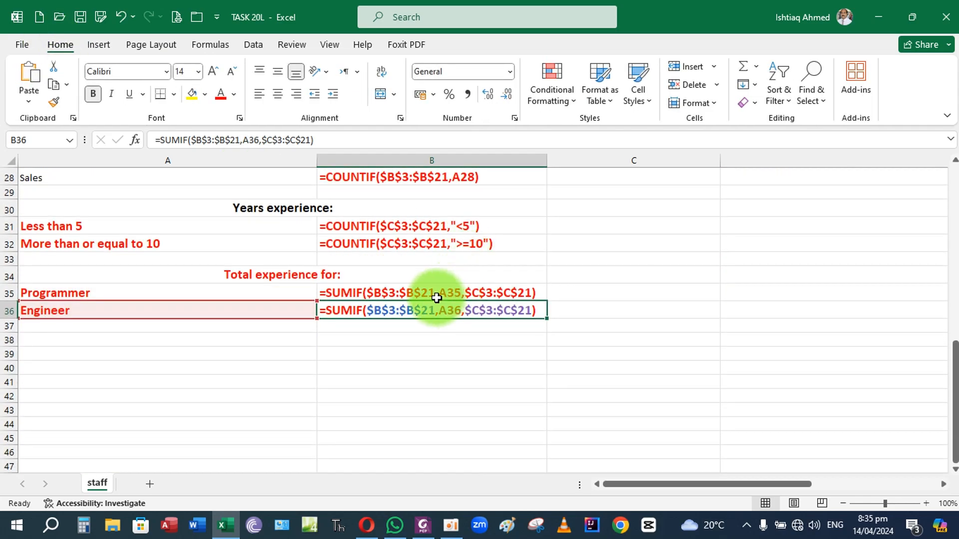
{"action": "left_click", "coordinate": [436, 297]}
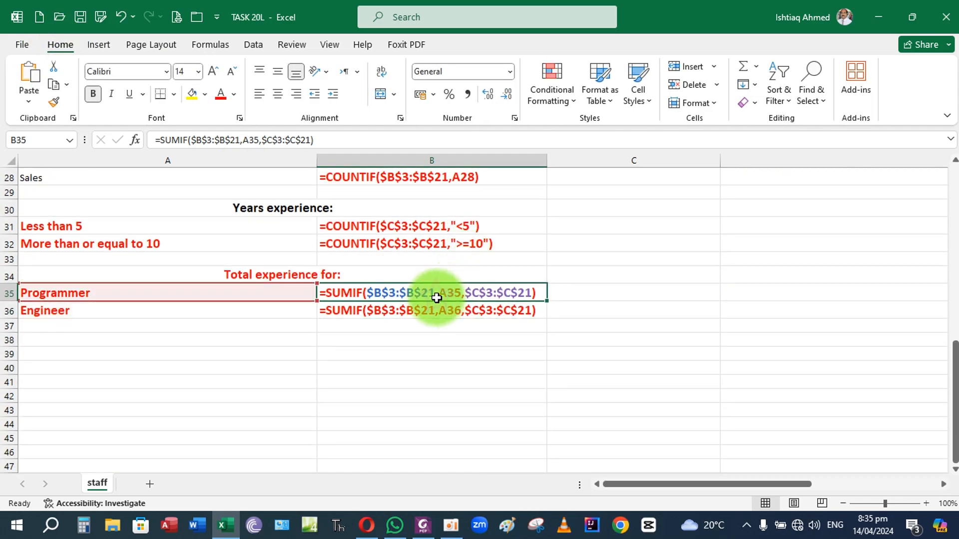
{"action": "left_click", "coordinate": [209, 42]}
{"action": "left_click", "coordinate": [680, 69]}
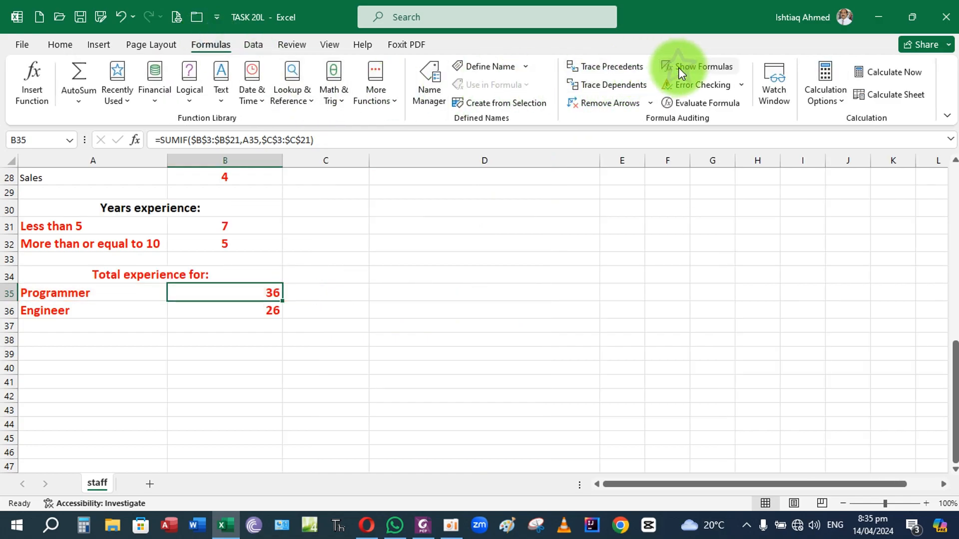
{"action": "left_click", "coordinate": [60, 44]}
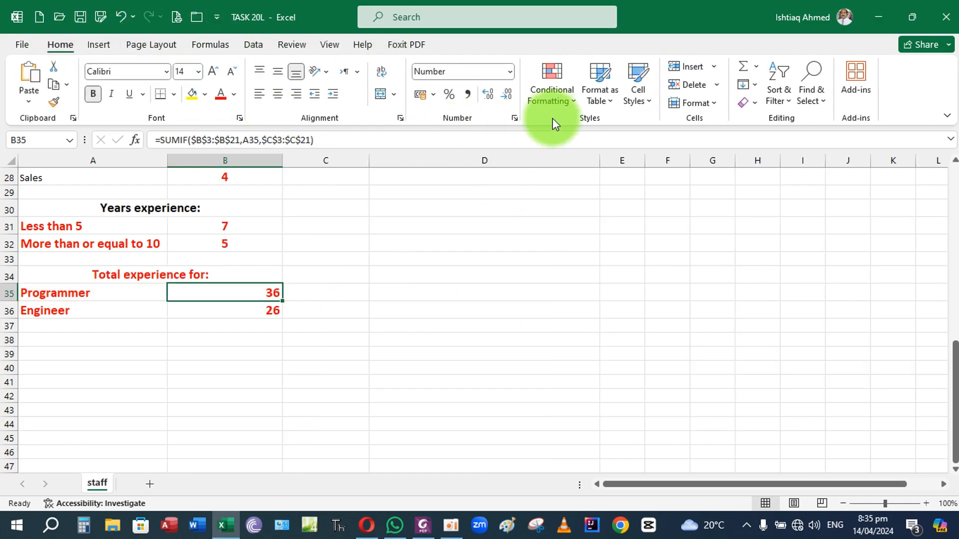
{"action": "left_click", "coordinate": [488, 98]}
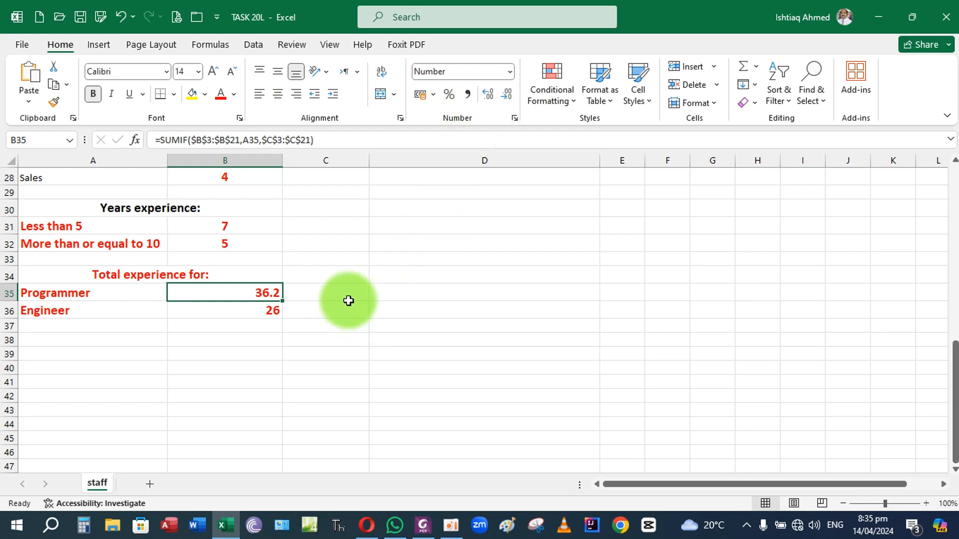
Step: Set the years of experience of the programmer in row 20 (C20) to 2
{"action": "scroll", "coordinate": [348, 300], "scroll_direction": "up", "scroll_amount": 1}
{"action": "scroll", "coordinate": [348, 299], "scroll_direction": "up", "scroll_amount": 4}
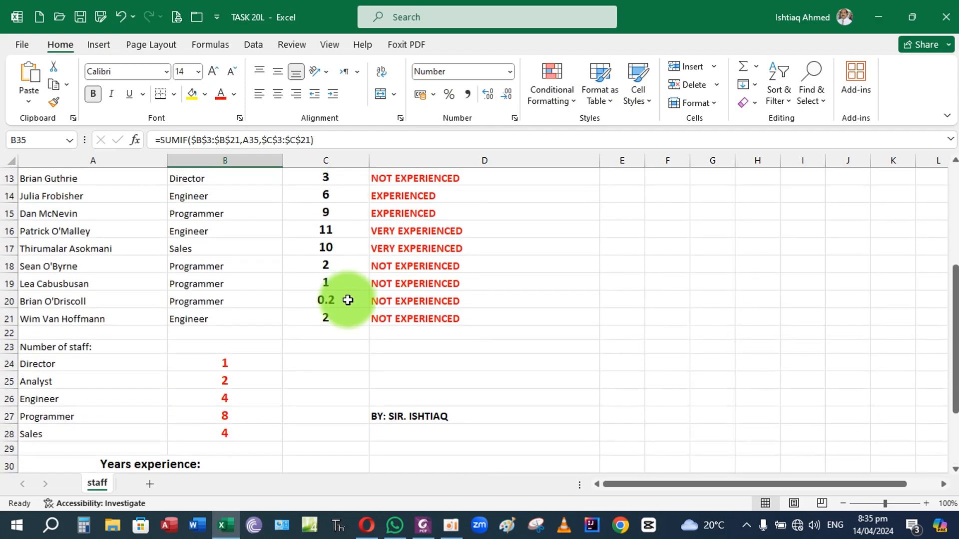
{"action": "left_click", "coordinate": [348, 300]}
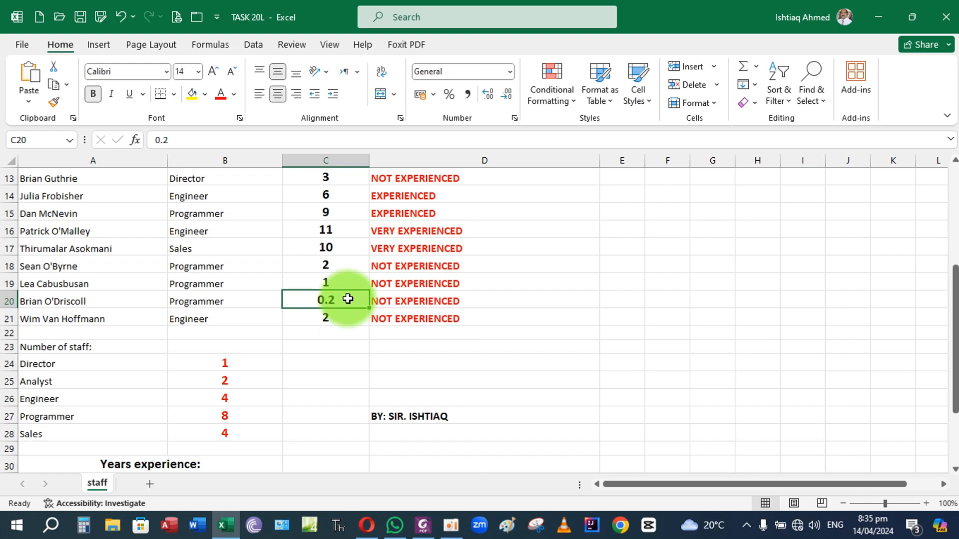
{"action": "type", "text": "2"}
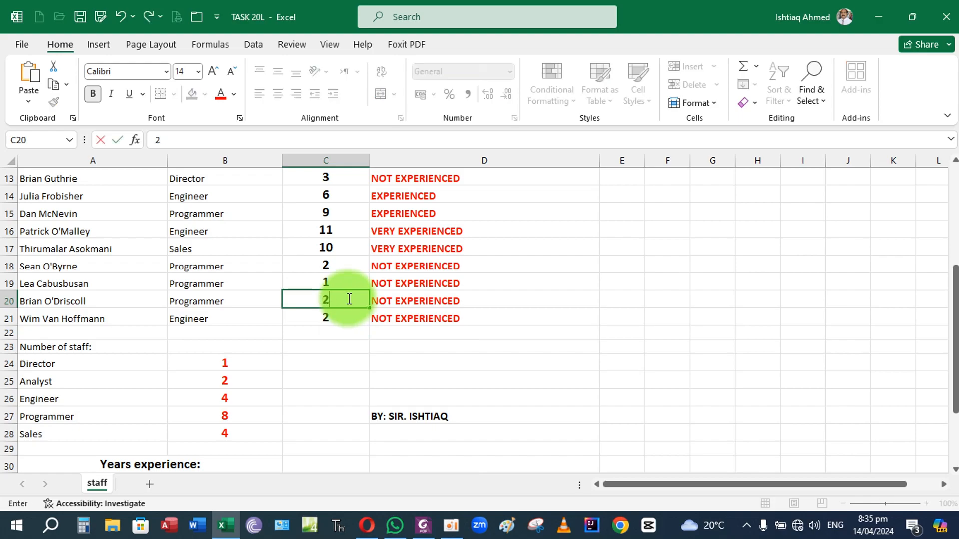
{"action": "key", "text": "Return"}
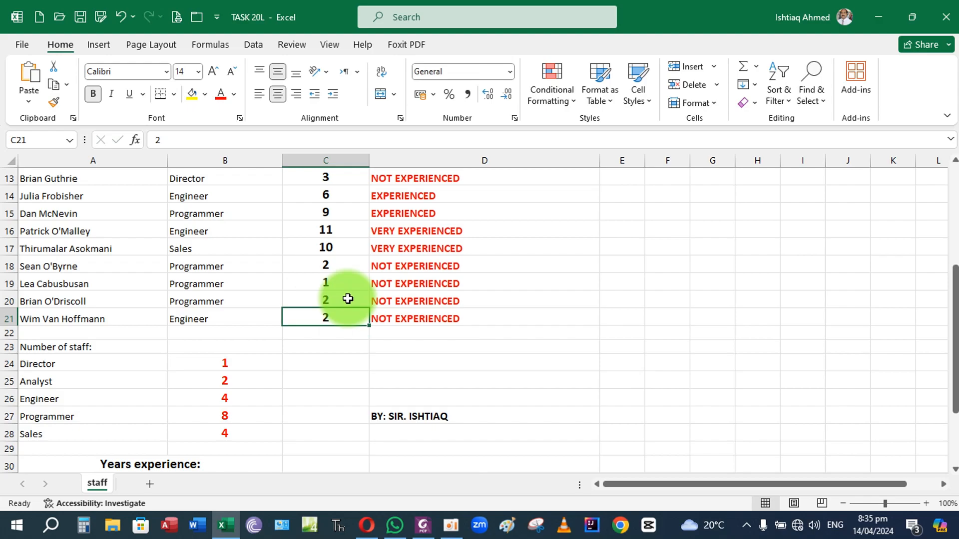
Step: Check the programmers' total in B35 after the C20 change and reduce it to zero decimal places
{"action": "scroll", "coordinate": [345, 299], "scroll_direction": "down", "scroll_amount": 4}
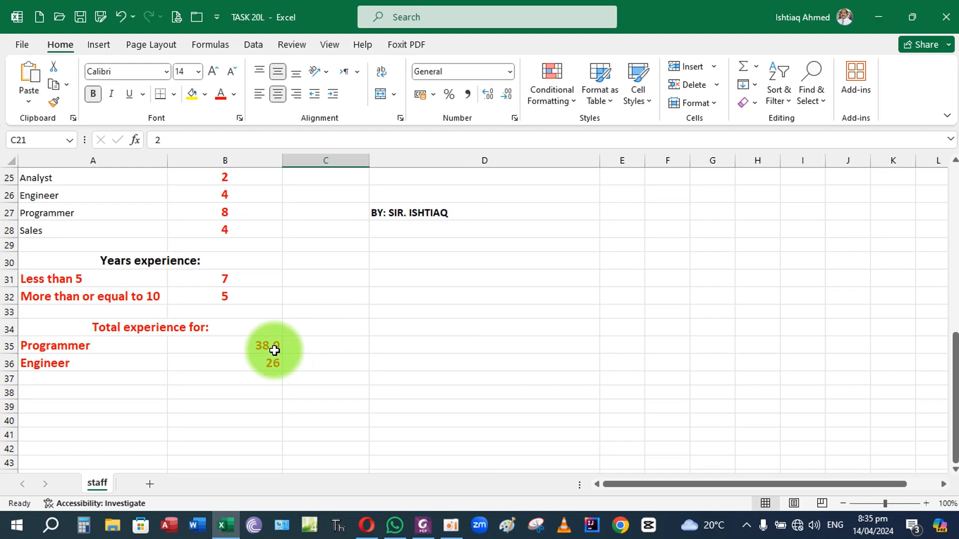
{"action": "scroll", "coordinate": [323, 322], "scroll_direction": "up", "scroll_amount": 3}
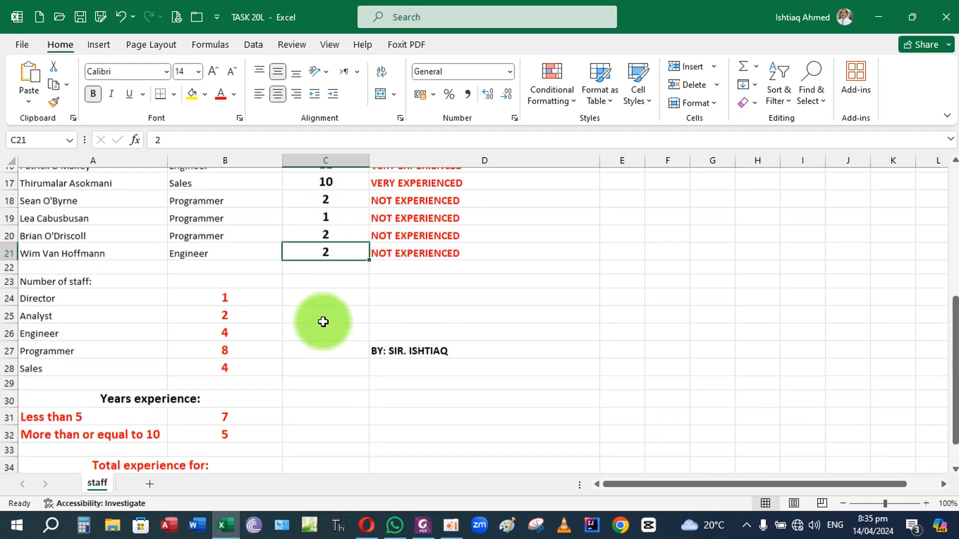
{"action": "scroll", "coordinate": [323, 322], "scroll_direction": "up", "scroll_amount": 1}
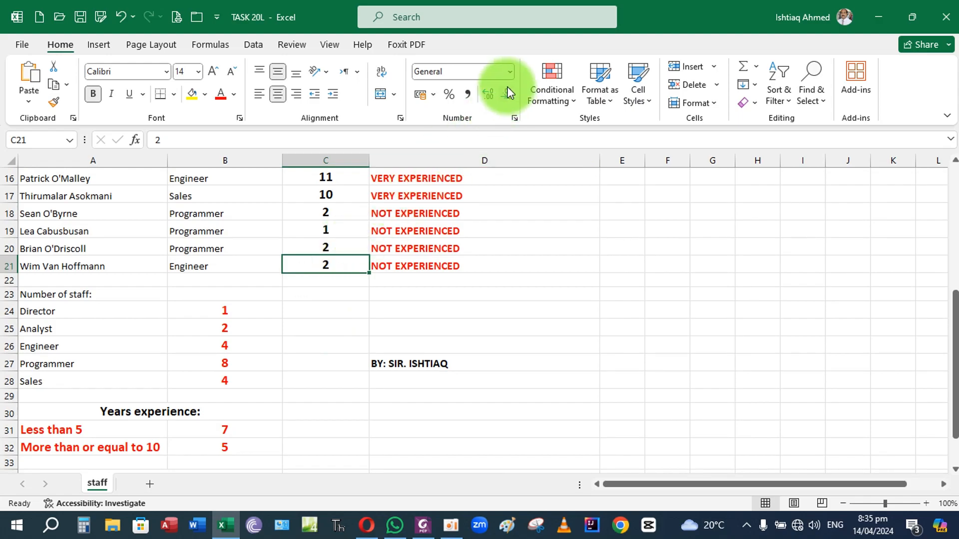
{"action": "scroll", "coordinate": [383, 306], "scroll_direction": "down", "scroll_amount": 3}
{"action": "left_click", "coordinate": [267, 344]}
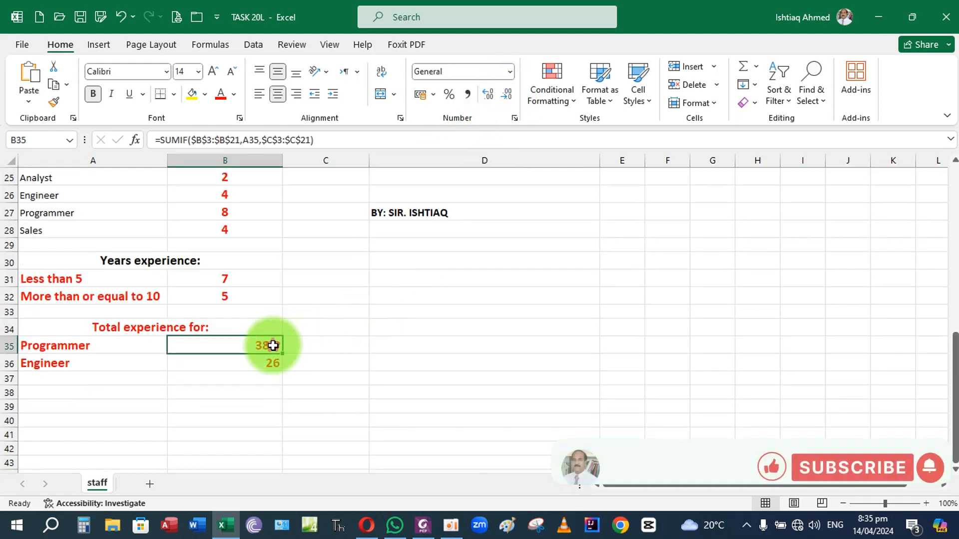
{"action": "left_click", "coordinate": [508, 95]}
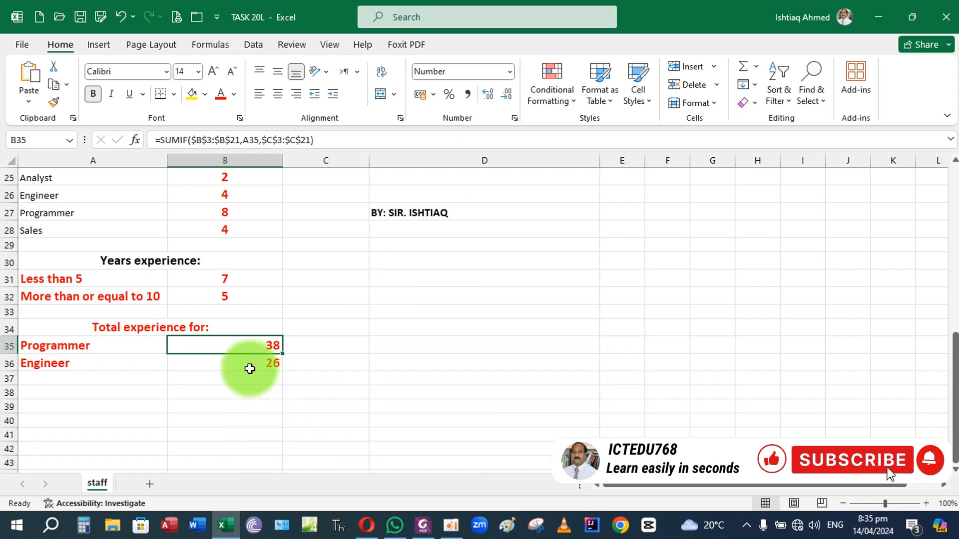
Step: Compare the engineers' total in B36 with the jobs and years of experience in the staff list
{"action": "left_click", "coordinate": [247, 363]}
{"action": "scroll", "coordinate": [317, 343], "scroll_direction": "up", "scroll_amount": 5}
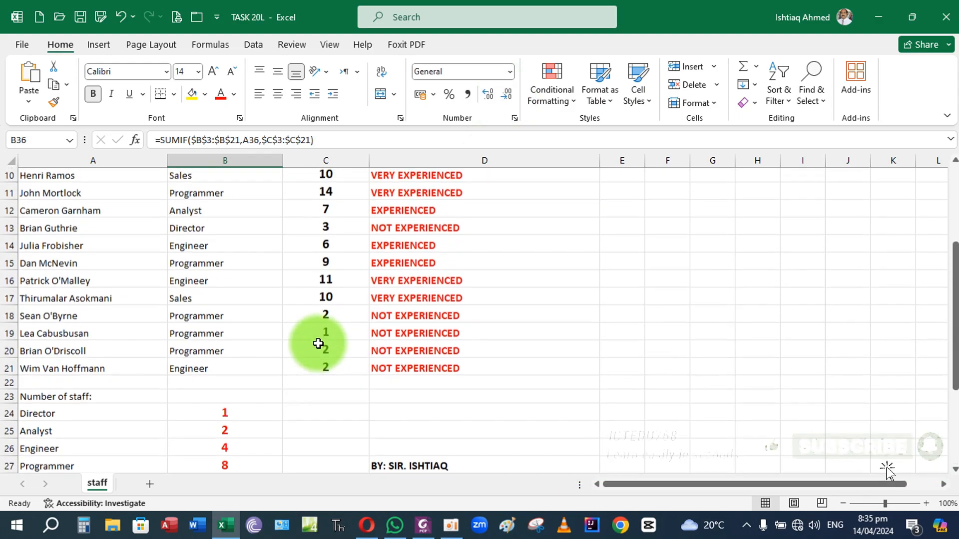
{"action": "scroll", "coordinate": [330, 318], "scroll_direction": "up", "scroll_amount": 2}
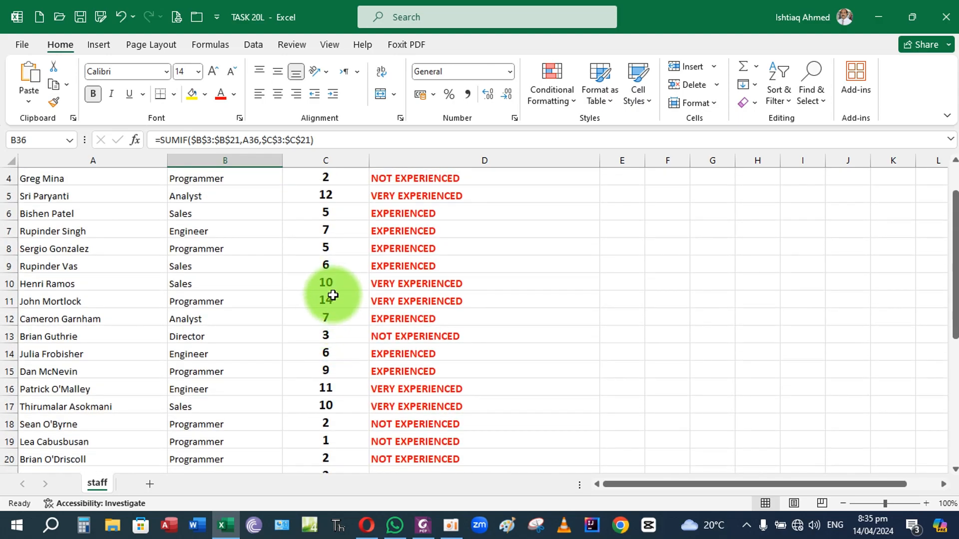
{"action": "scroll", "coordinate": [332, 295], "scroll_direction": "down", "scroll_amount": 3}
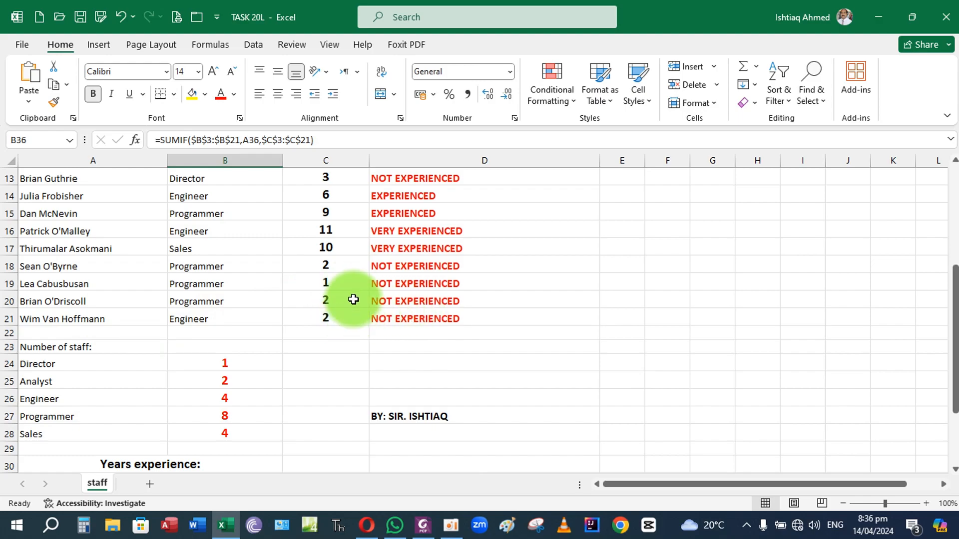
{"action": "scroll", "coordinate": [353, 300], "scroll_direction": "down", "scroll_amount": 3}
{"action": "scroll", "coordinate": [353, 300], "scroll_direction": "down", "scroll_amount": 2}
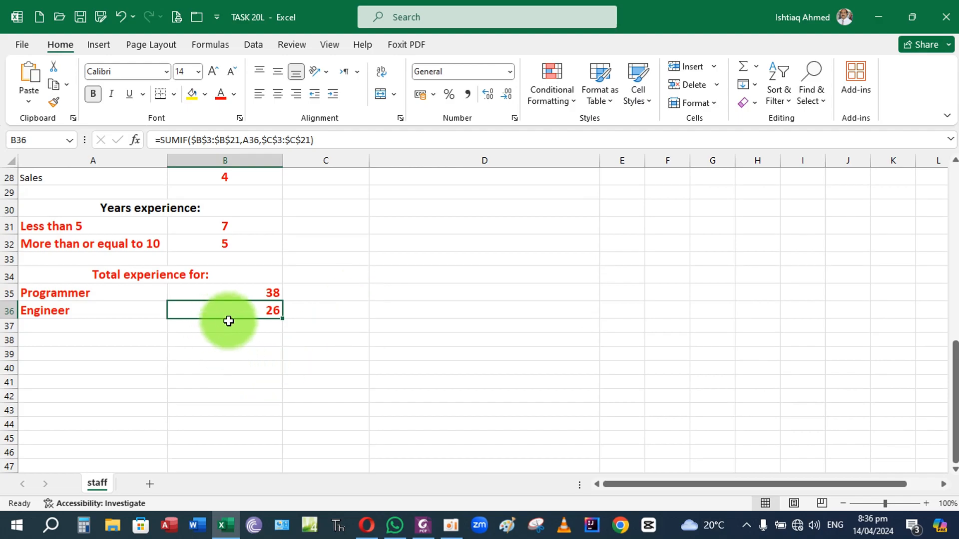
Step: Save a copy of the workbook as TASK 20M in the Chapter 20 folder, using the Excel Workbook file type
{"action": "scroll", "coordinate": [358, 314], "scroll_direction": "up", "scroll_amount": 9}
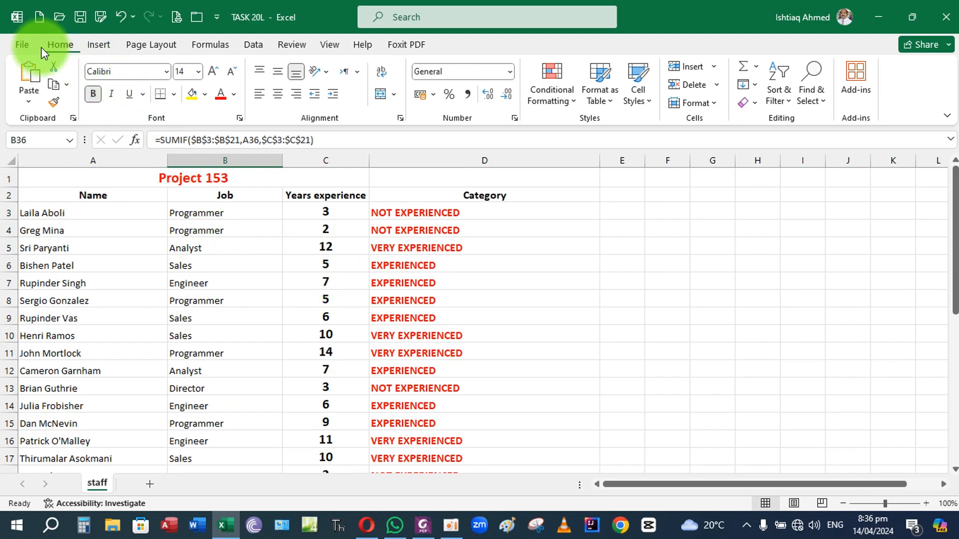
{"action": "left_click", "coordinate": [27, 46]}
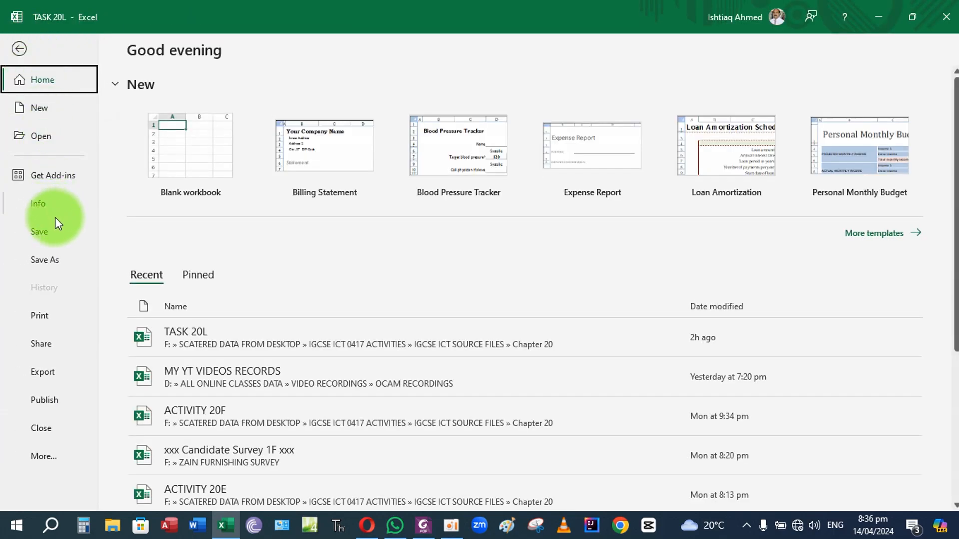
{"action": "left_click", "coordinate": [44, 257]}
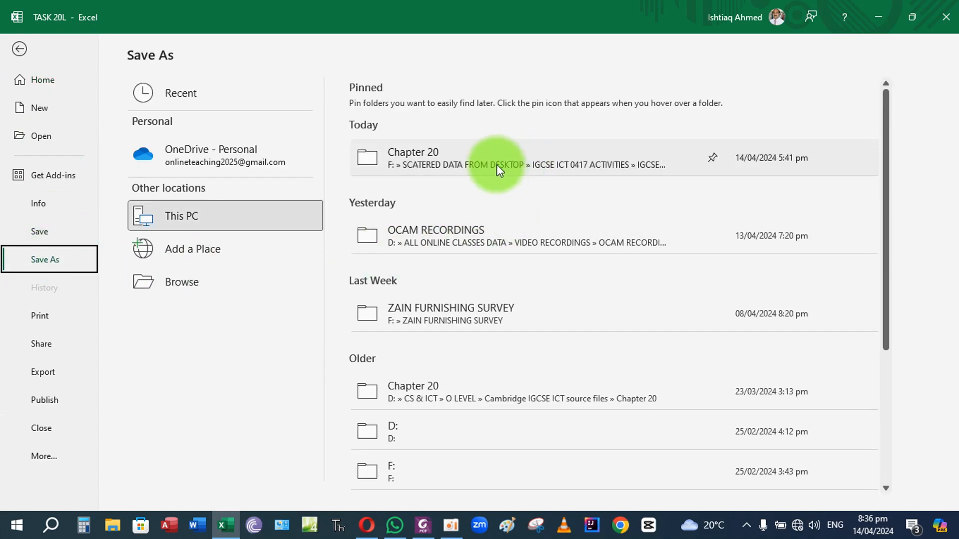
{"action": "left_click", "coordinate": [497, 164]}
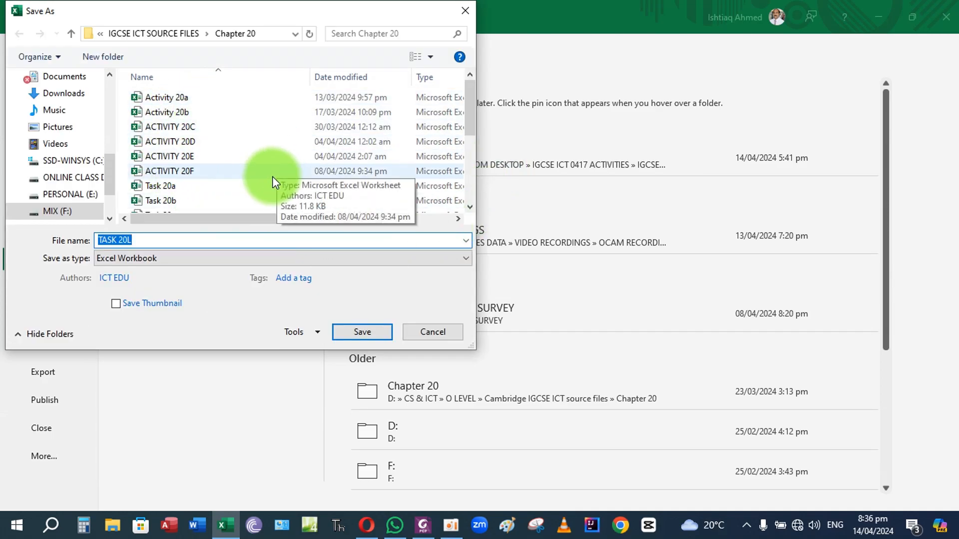
{"action": "left_click", "coordinate": [166, 240]}
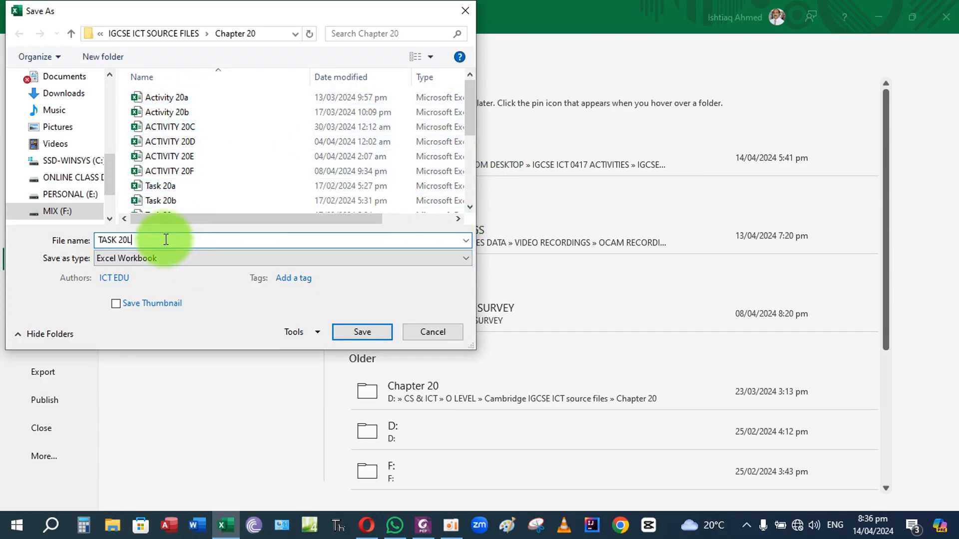
{"action": "key", "text": "BackSpace"}
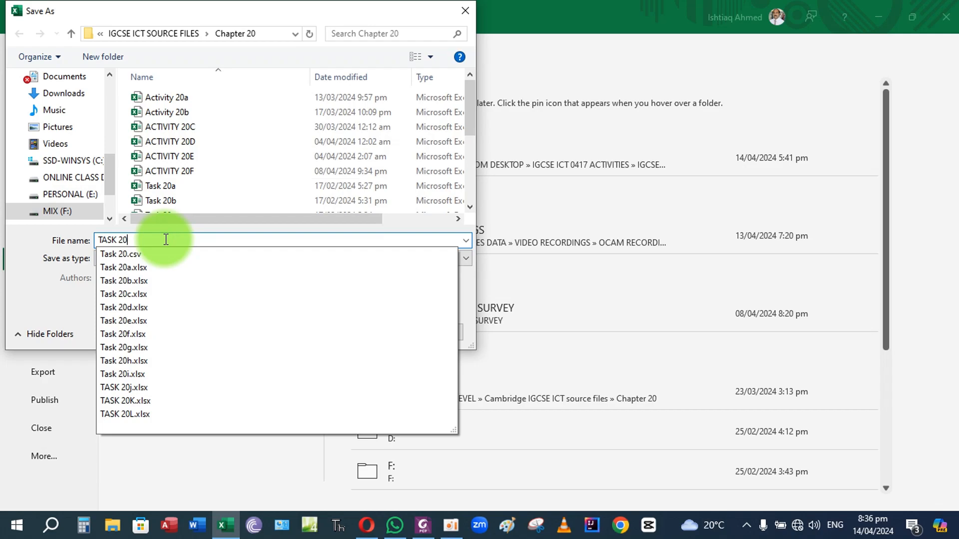
{"action": "type", "text": "M"}
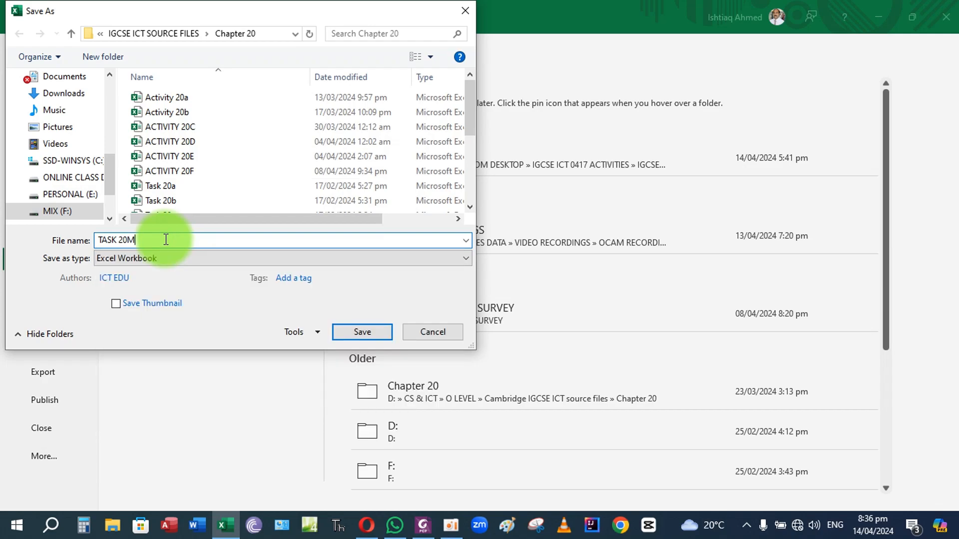
{"action": "left_click", "coordinate": [118, 260]}
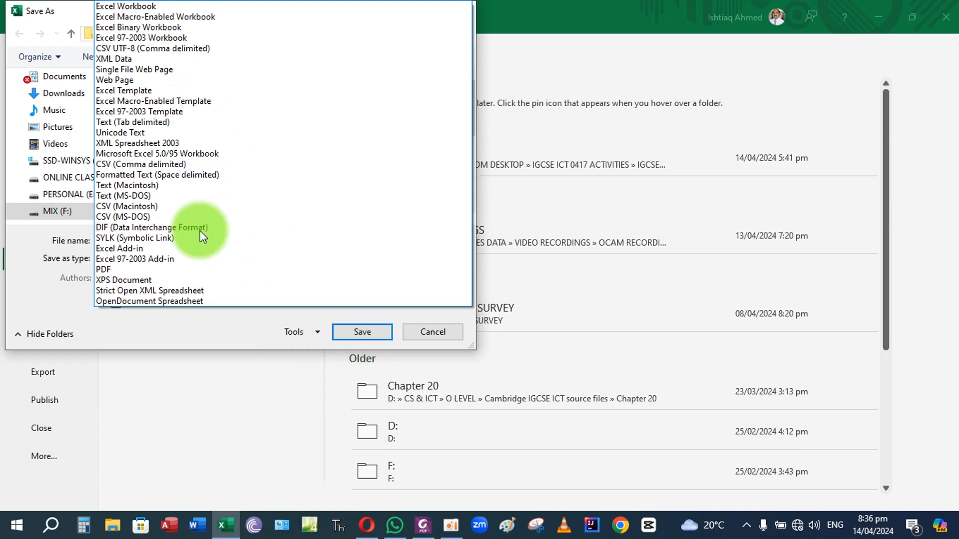
{"action": "left_click", "coordinate": [138, 6]}
{"action": "left_click", "coordinate": [375, 331]}
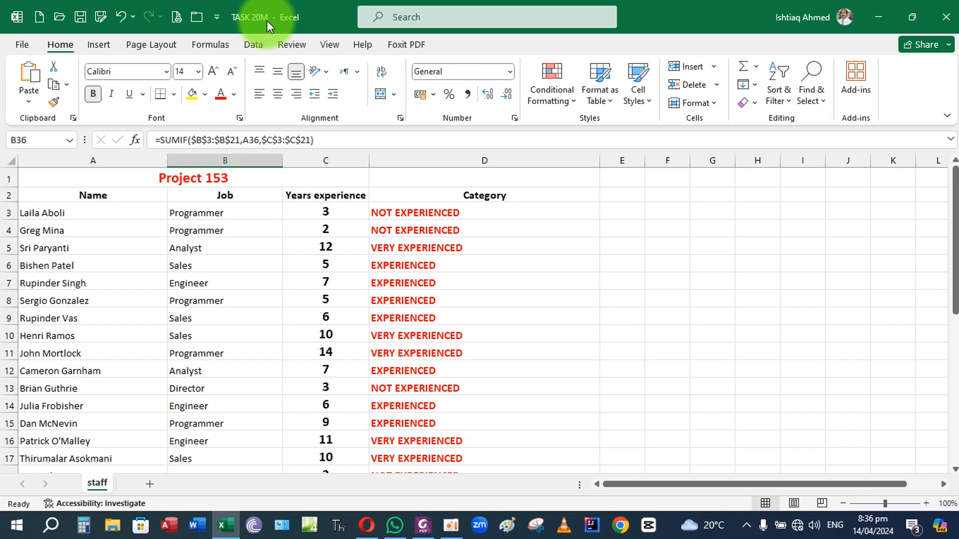
Step: Show the worksheet's formulas again and review the SUMIF formulas for Programmer in B35 and Engineer in B36
{"action": "scroll", "coordinate": [269, 27], "scroll_direction": "down", "scroll_amount": 4}
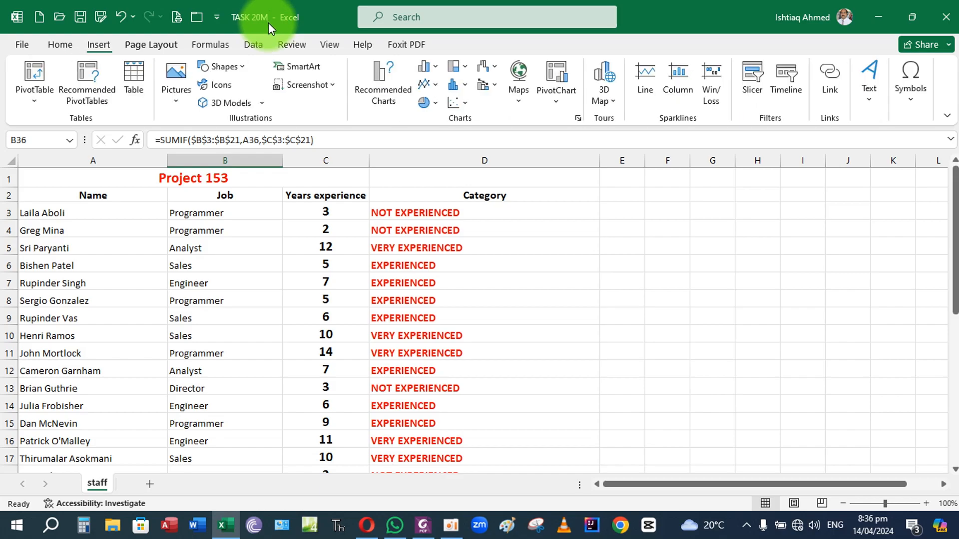
{"action": "scroll", "coordinate": [265, 50], "scroll_direction": "up", "scroll_amount": 4}
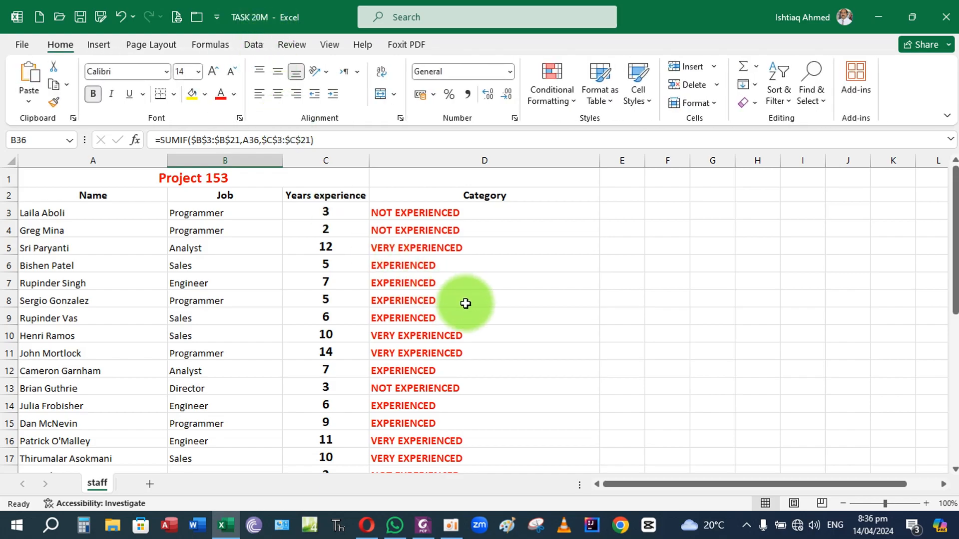
{"action": "scroll", "coordinate": [504, 302], "scroll_direction": "down", "scroll_amount": 8}
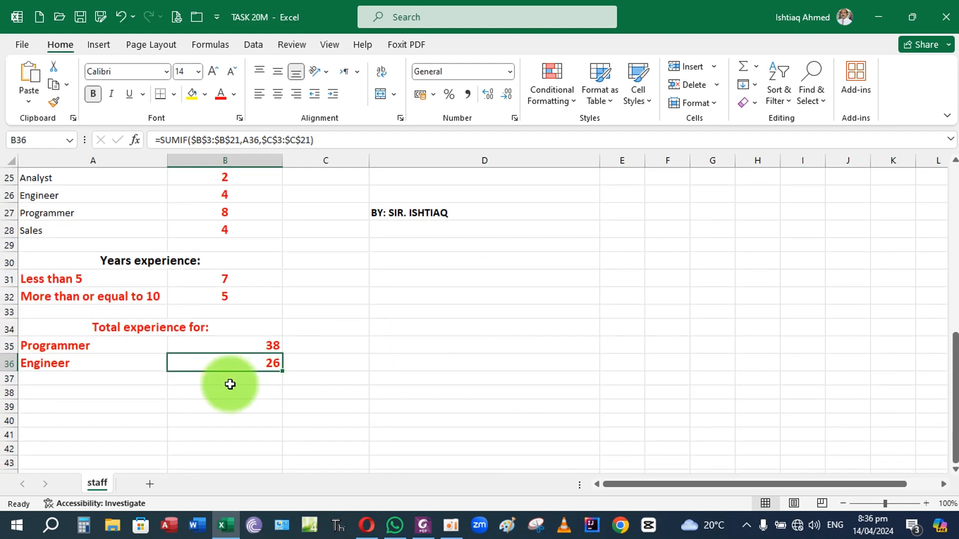
{"action": "left_click", "coordinate": [221, 347]}
{"action": "left_click", "coordinate": [212, 47]}
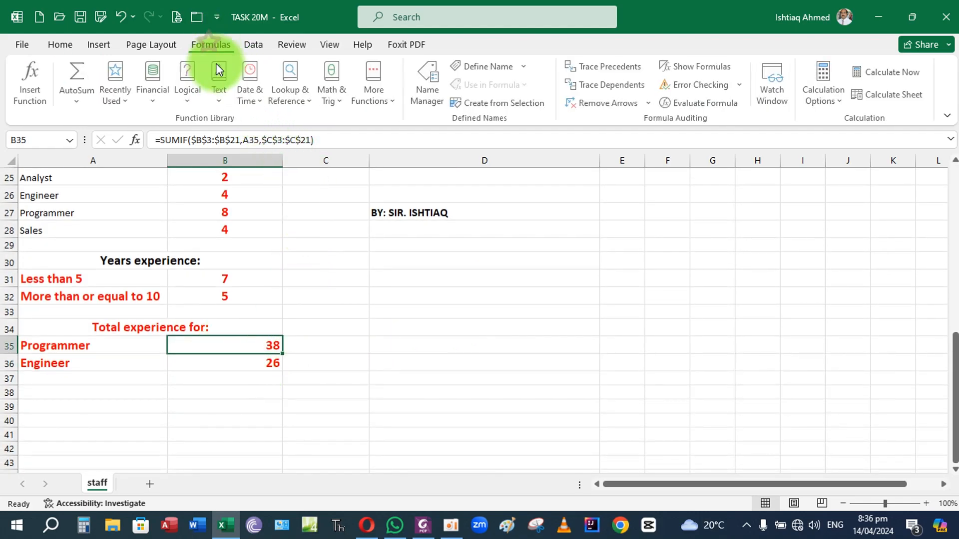
{"action": "left_click", "coordinate": [715, 64]}
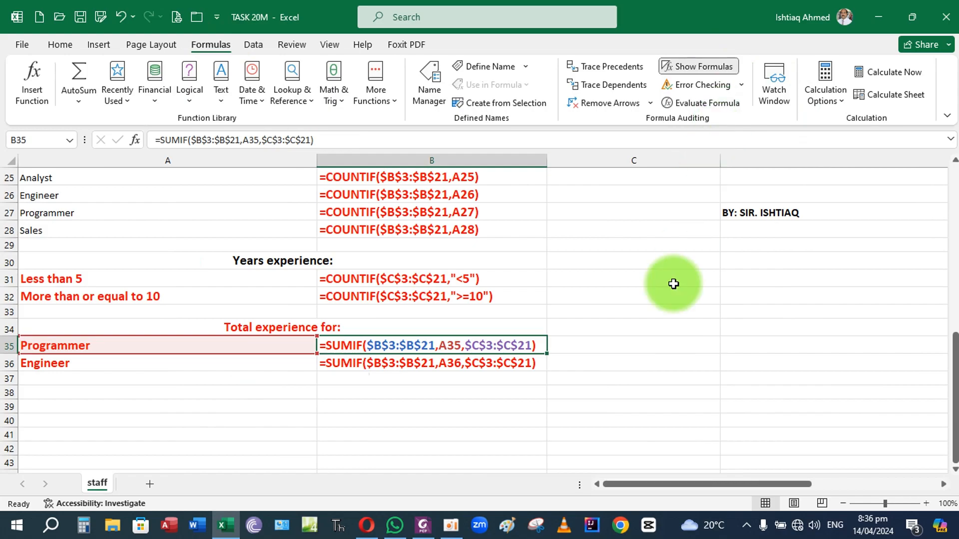
{"action": "left_click", "coordinate": [417, 366]}
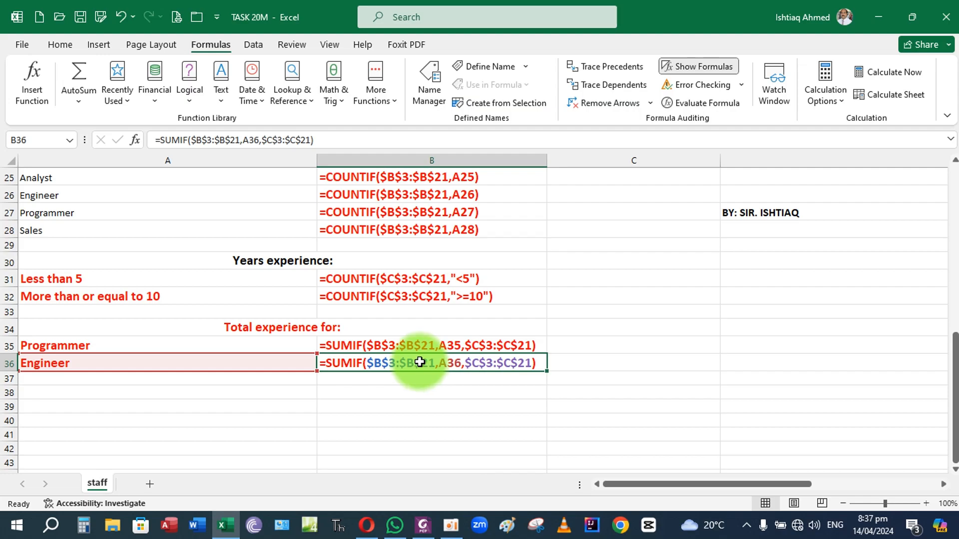
Step: Compare the SUMIF formulas in B35 and B36 and the job and years-of-experience ranges they reference in the staff list
{"action": "left_click", "coordinate": [421, 345]}
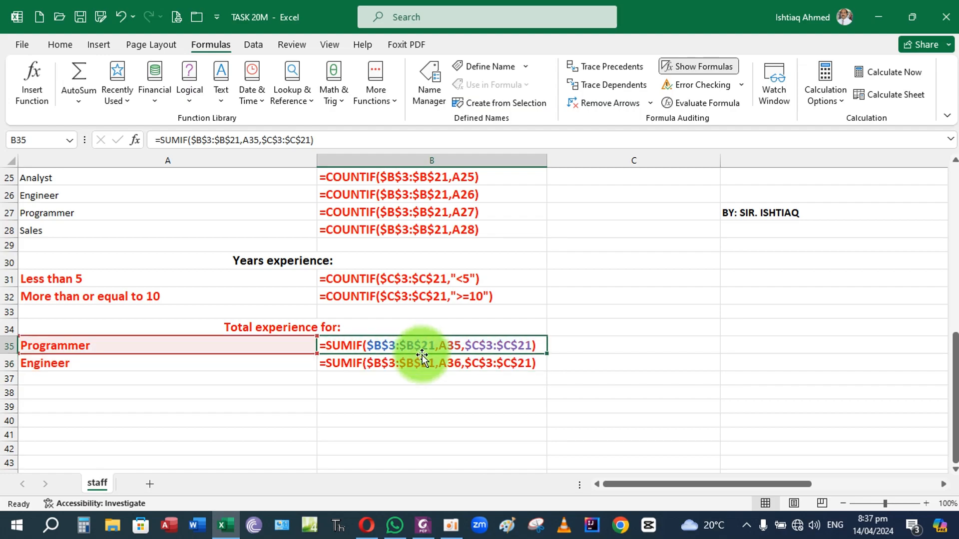
{"action": "left_click", "coordinate": [422, 364]}
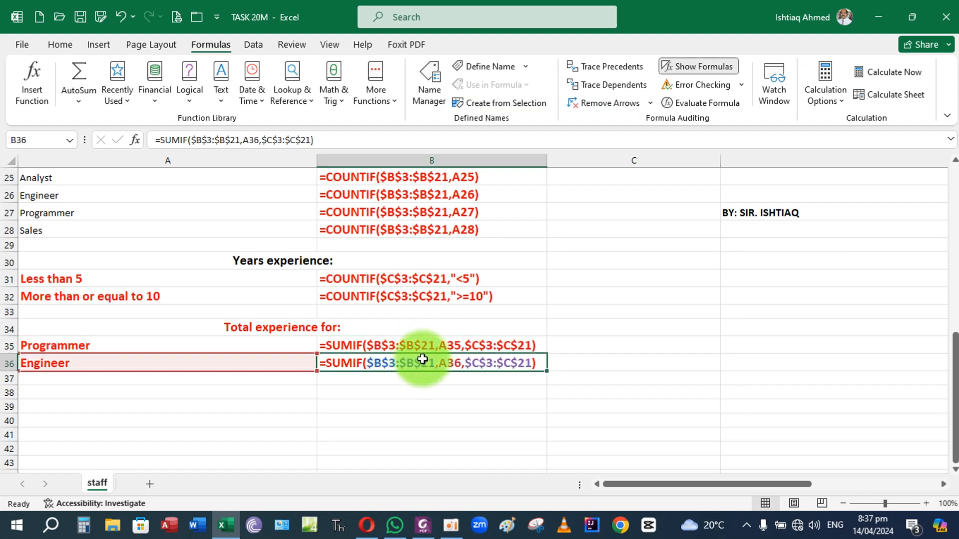
{"action": "left_click", "coordinate": [419, 345]}
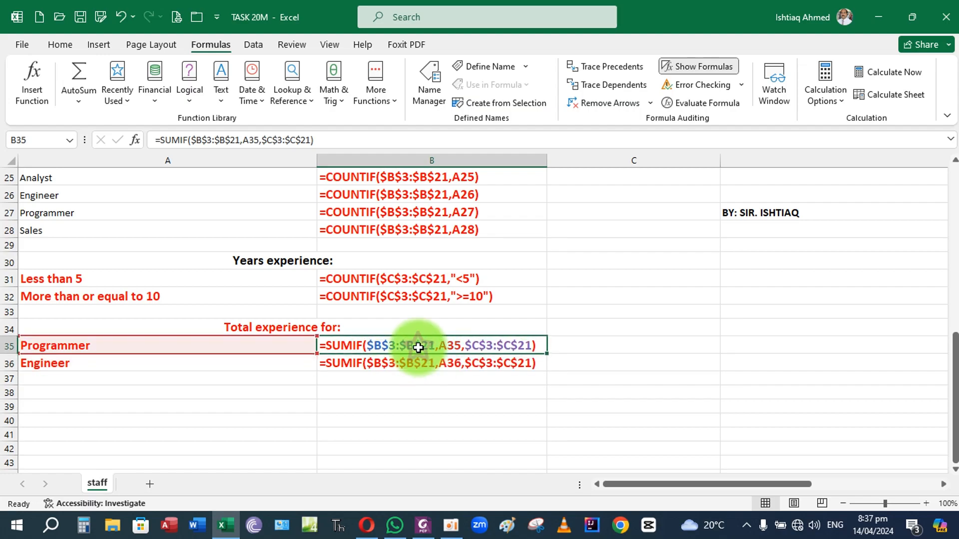
{"action": "left_click", "coordinate": [415, 365]}
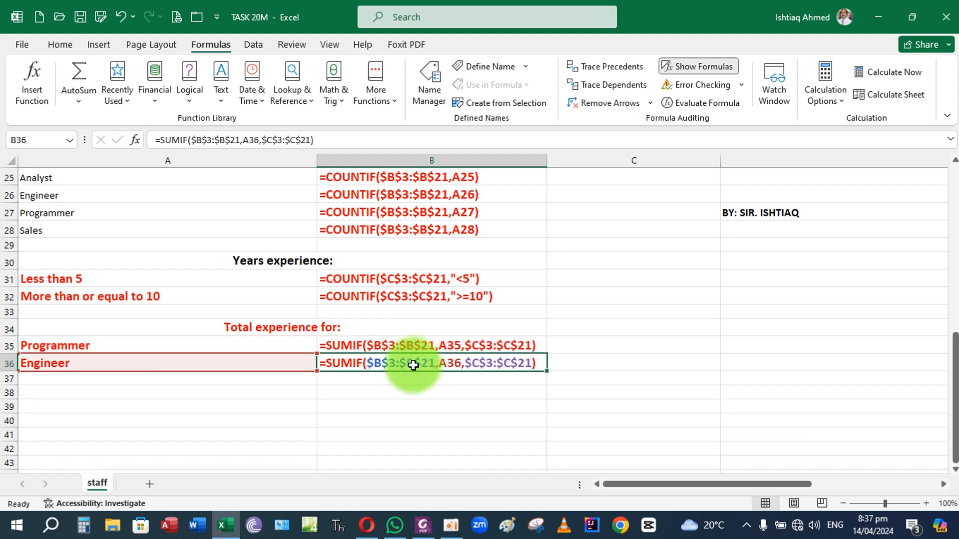
{"action": "left_click", "coordinate": [62, 46]}
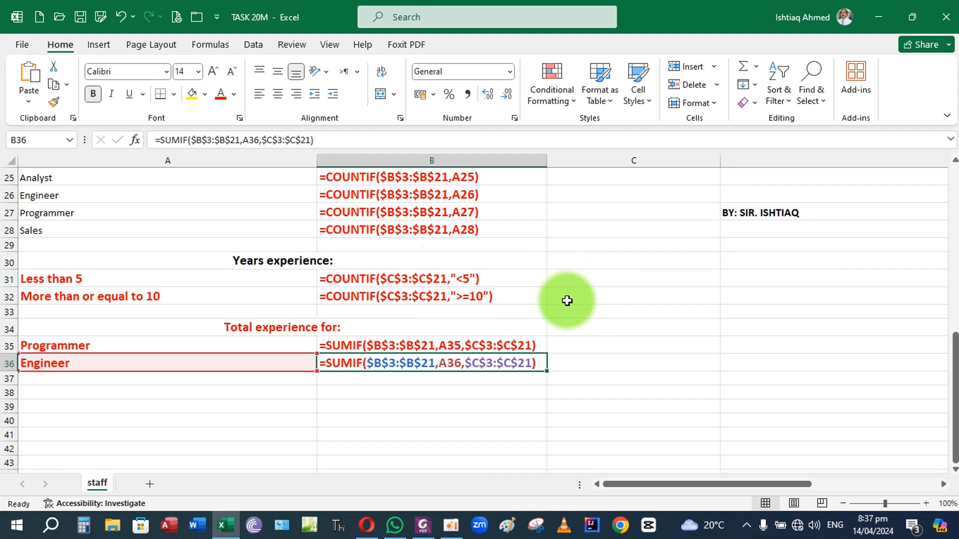
{"action": "scroll", "coordinate": [567, 290], "scroll_direction": "up", "scroll_amount": 2}
{"action": "scroll", "coordinate": [564, 290], "scroll_direction": "up", "scroll_amount": 5}
{"action": "scroll", "coordinate": [528, 318], "scroll_direction": "up", "scroll_amount": 1}
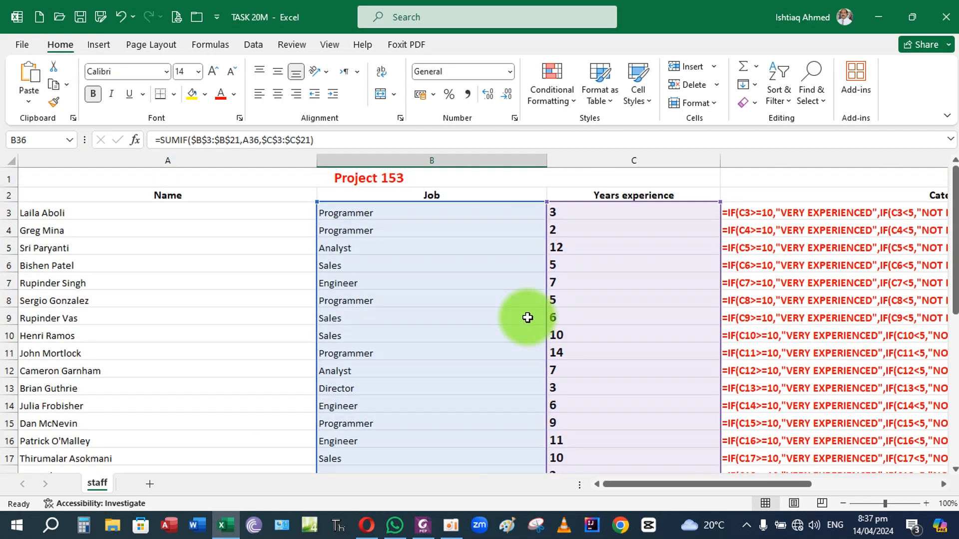
Step: Turn off formula display so the worksheet shows calculated values, including the total experience section
{"action": "left_click", "coordinate": [212, 44]}
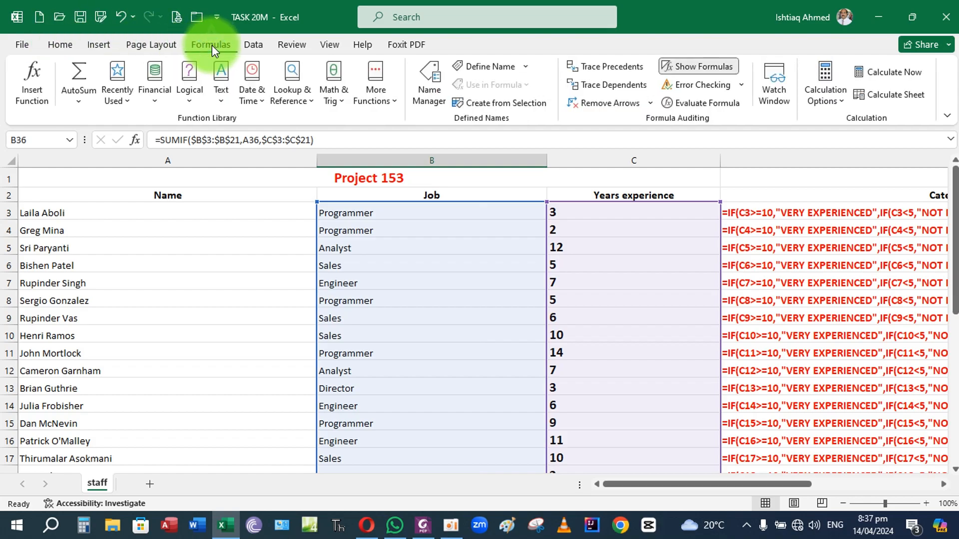
{"action": "left_click", "coordinate": [705, 67]}
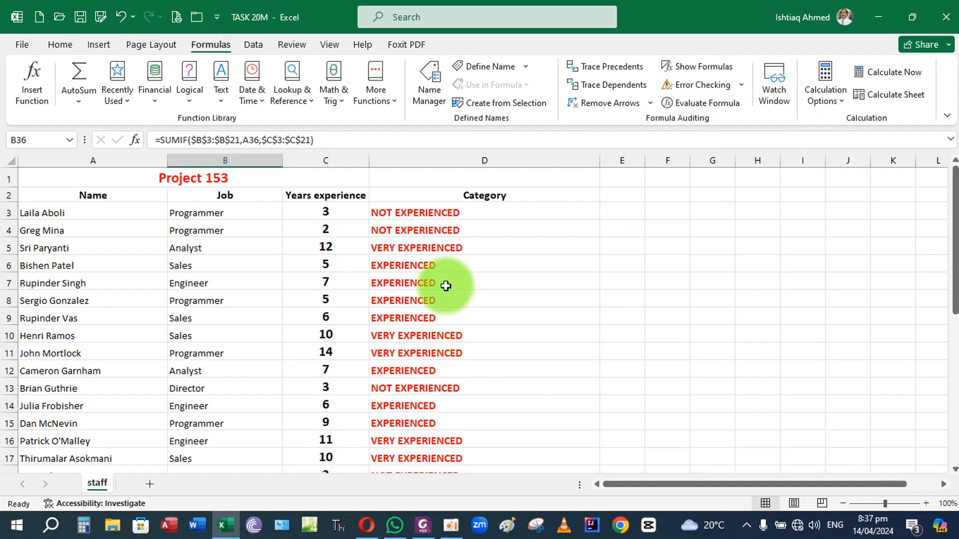
{"action": "scroll", "coordinate": [488, 248], "scroll_direction": "down", "scroll_amount": 5}
{"action": "scroll", "coordinate": [490, 250], "scroll_direction": "down", "scroll_amount": 1}
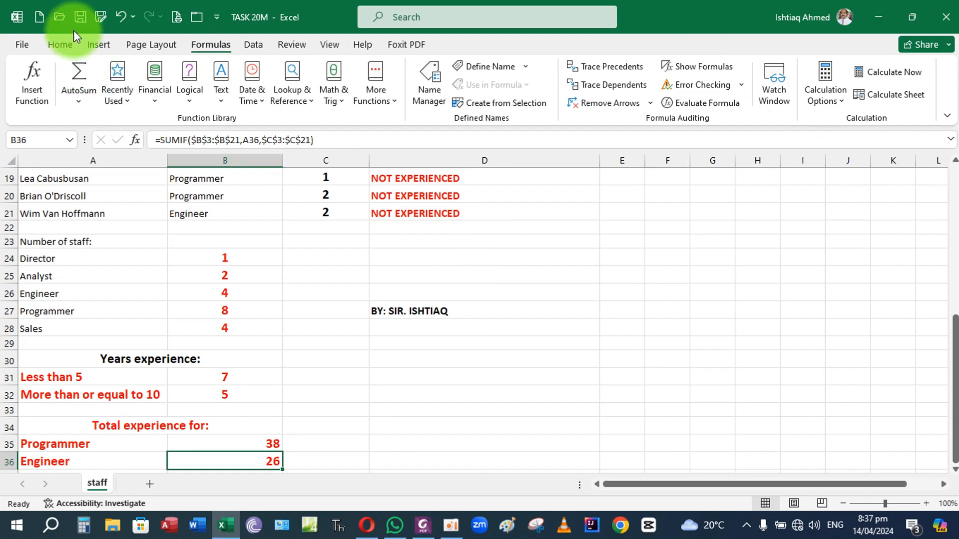
Step: Change the font colour of the "Total experience for:" heading in A34 to black
{"action": "left_click", "coordinate": [60, 46]}
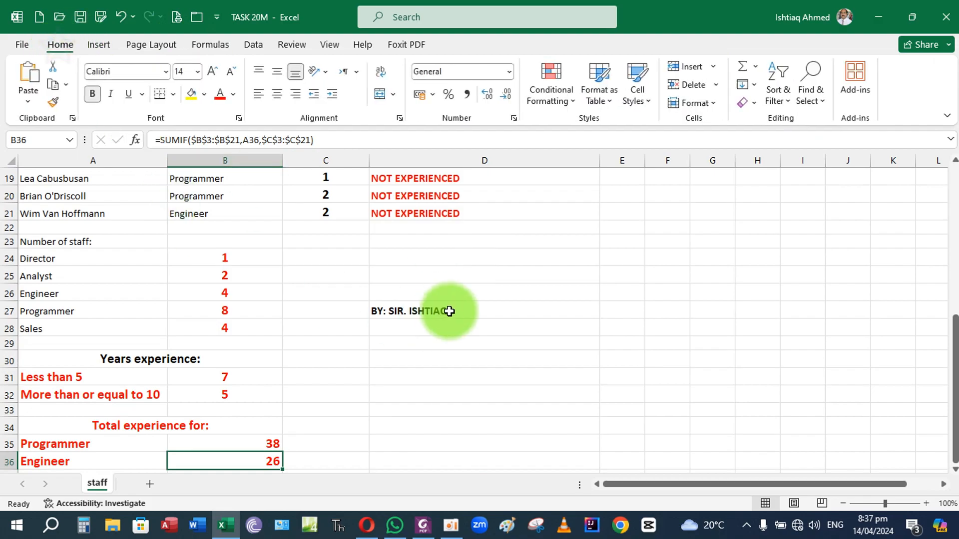
{"action": "left_click", "coordinate": [407, 312]}
{"action": "scroll", "coordinate": [435, 415], "scroll_direction": "down", "scroll_amount": 2}
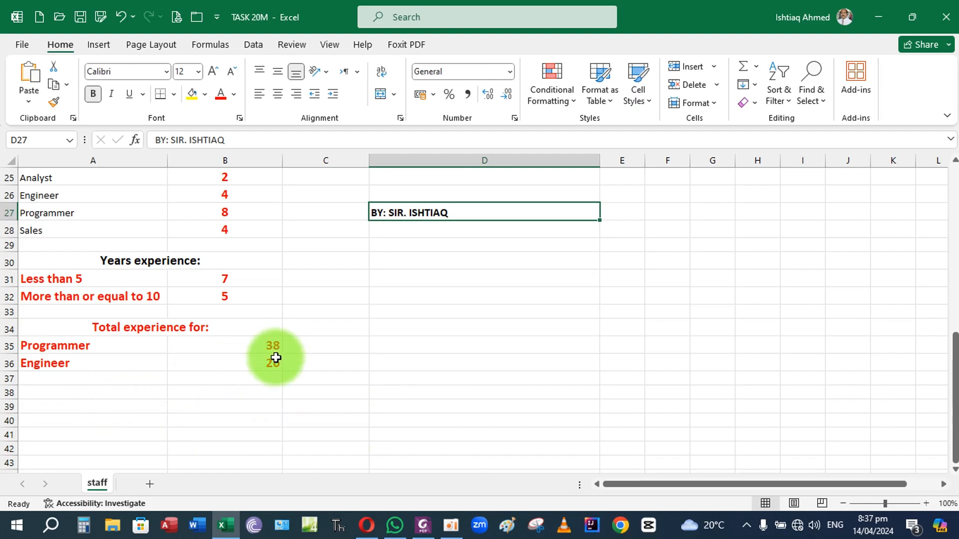
{"action": "left_click", "coordinate": [165, 328]}
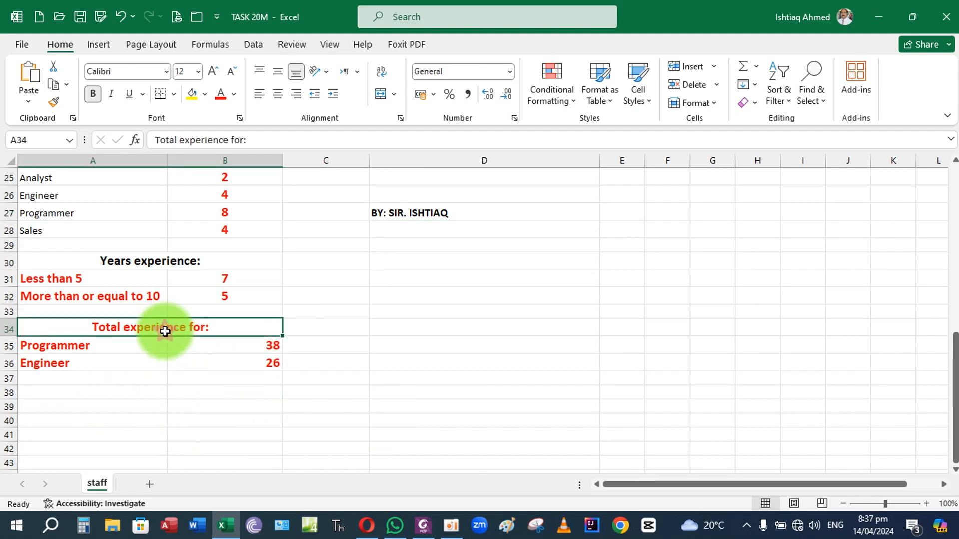
{"action": "left_click", "coordinate": [233, 95]}
{"action": "left_click", "coordinate": [227, 116]}
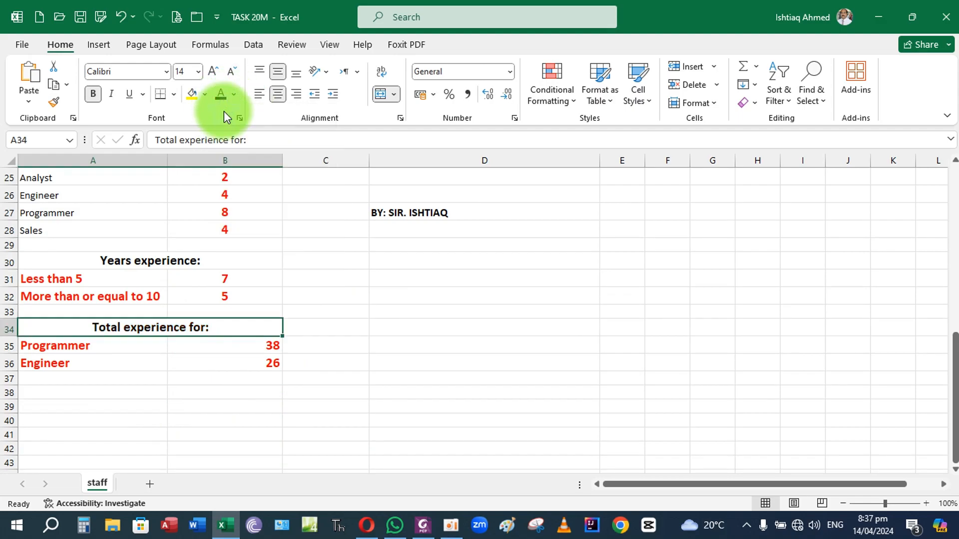
Step: Review the Programmer and Engineer labels and their total experience results in A35:B36
{"action": "left_click", "coordinate": [110, 352]}
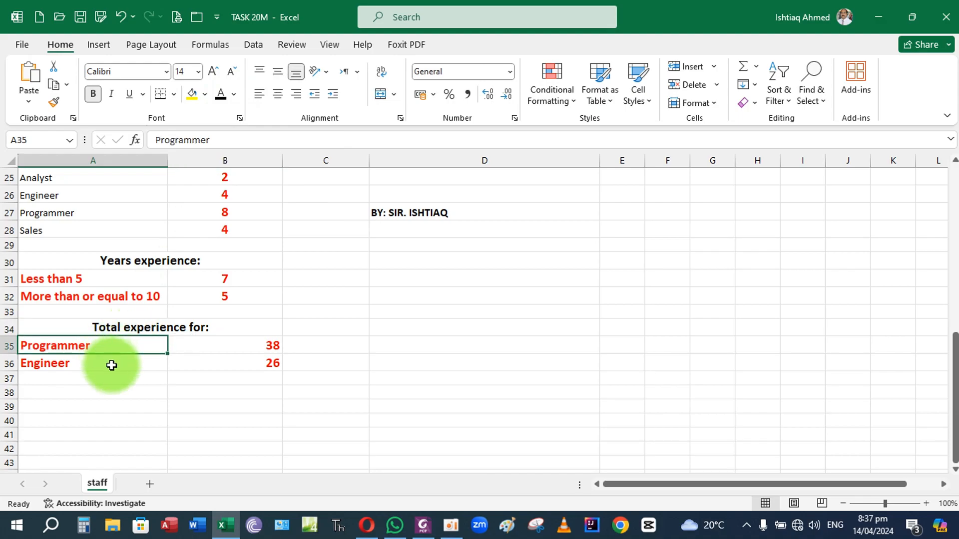
{"action": "left_click", "coordinate": [111, 363]}
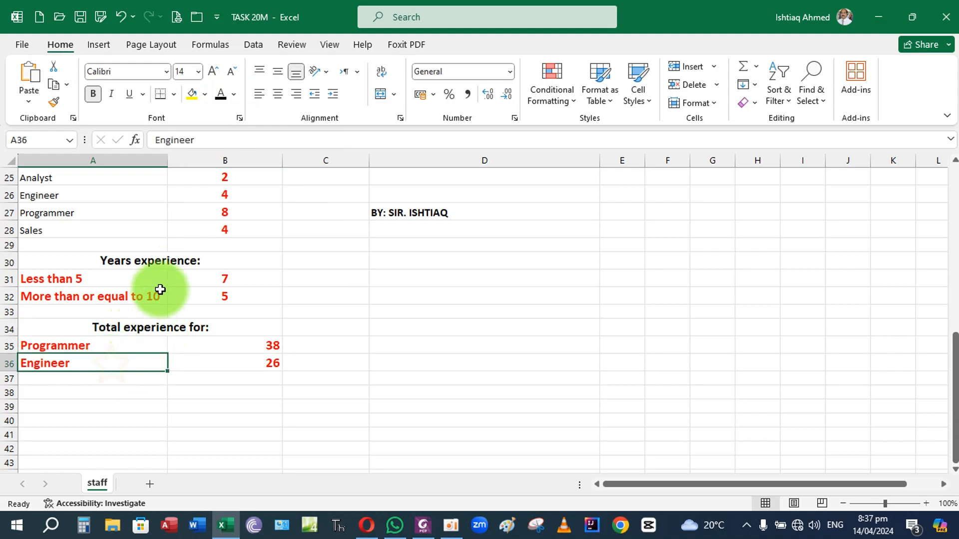
{"action": "left_click", "coordinate": [274, 344]}
{"action": "left_click", "coordinate": [269, 362]}
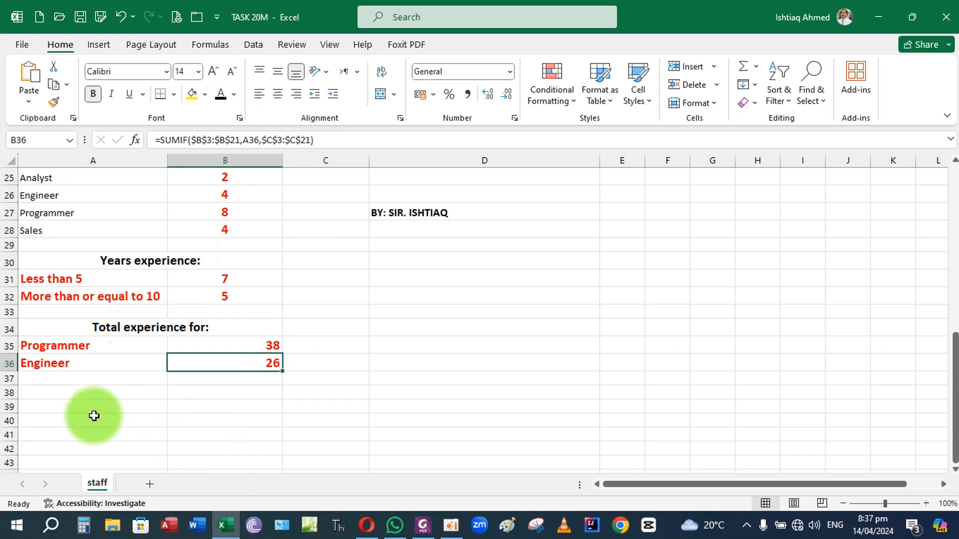
{"action": "left_click", "coordinate": [87, 380]}
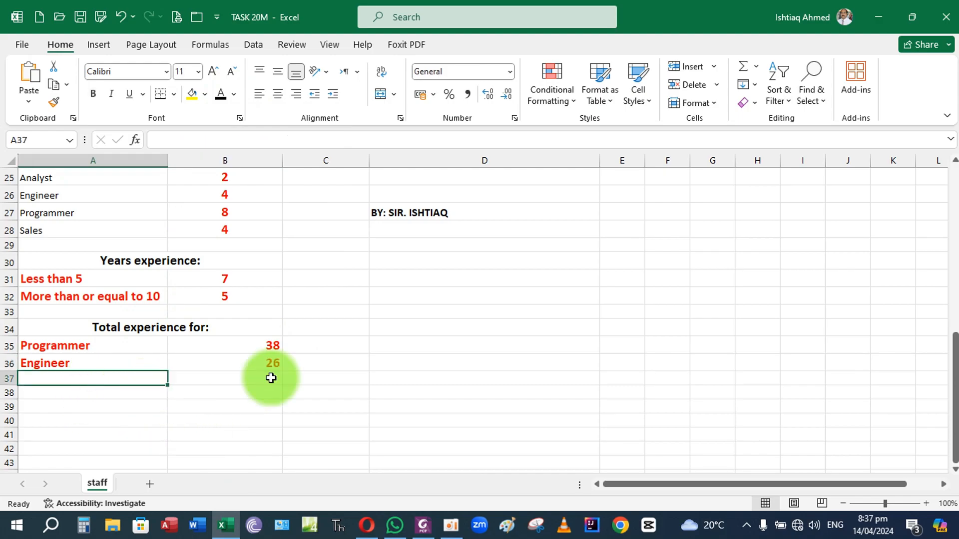